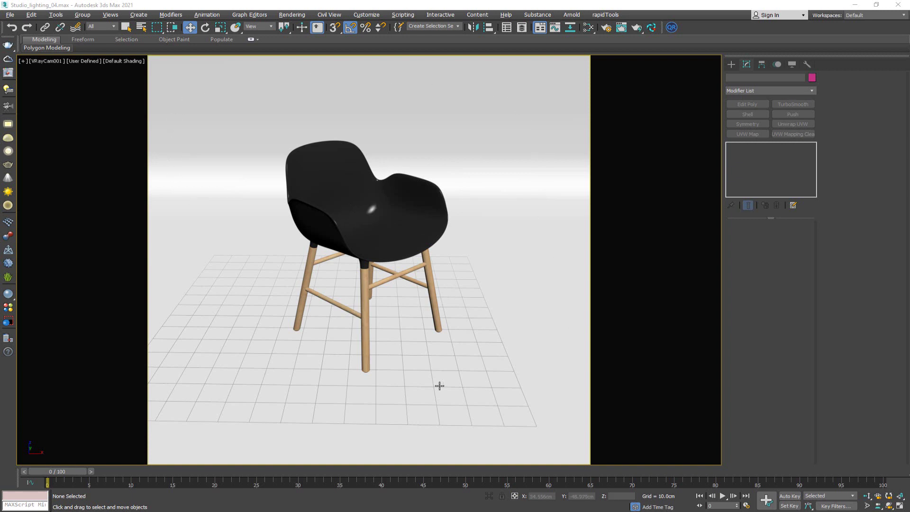
# Step: Switch to the four-viewport layout, start an interactive V-Ray render of the camera view, and move the frame buffer off the top and perspective viewports
pyautogui.hotkey('alt', 'w')
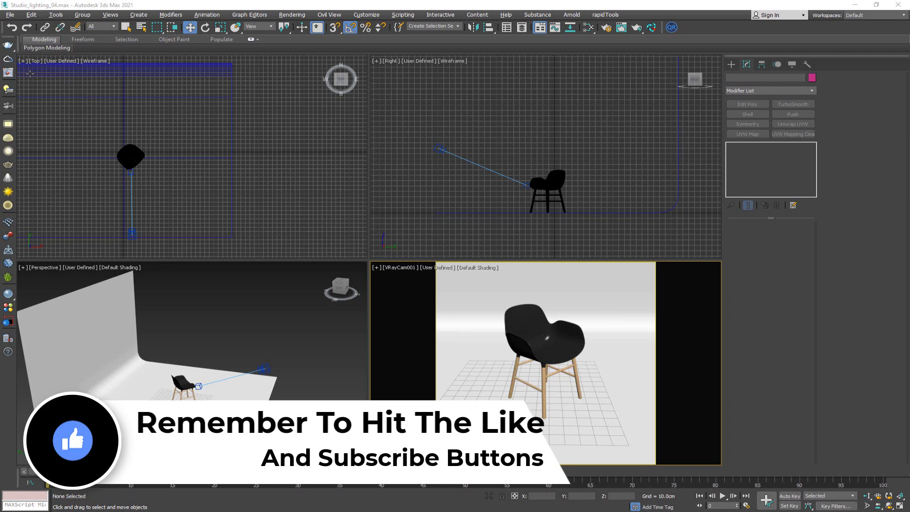
pyautogui.hotkey('shift', 'q')
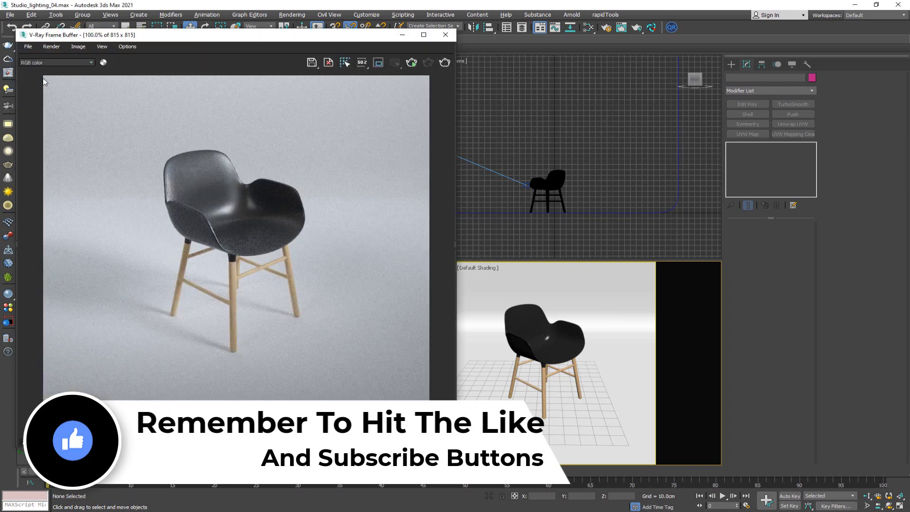
pyautogui.click(411, 64)
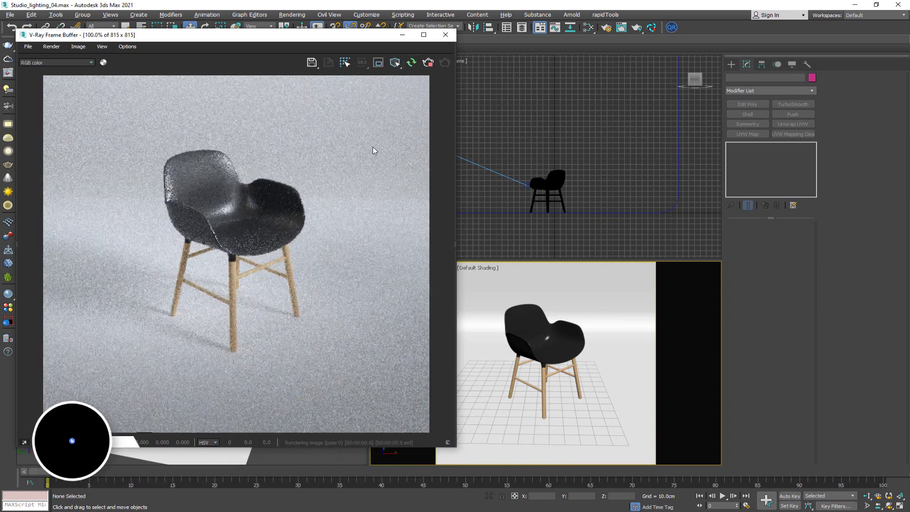
pyautogui.moveTo(291, 41); pyautogui.dragTo(490, 34)
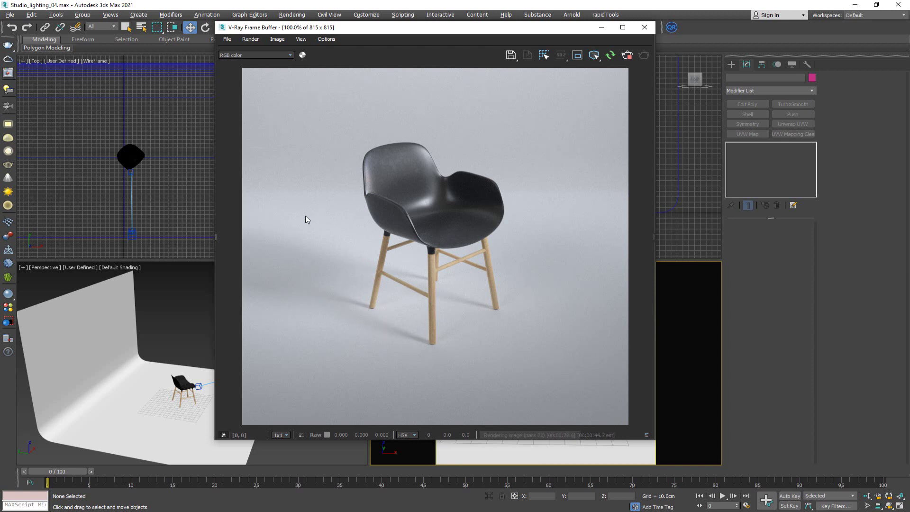
pyautogui.moveTo(422, 31); pyautogui.dragTo(587, 41)
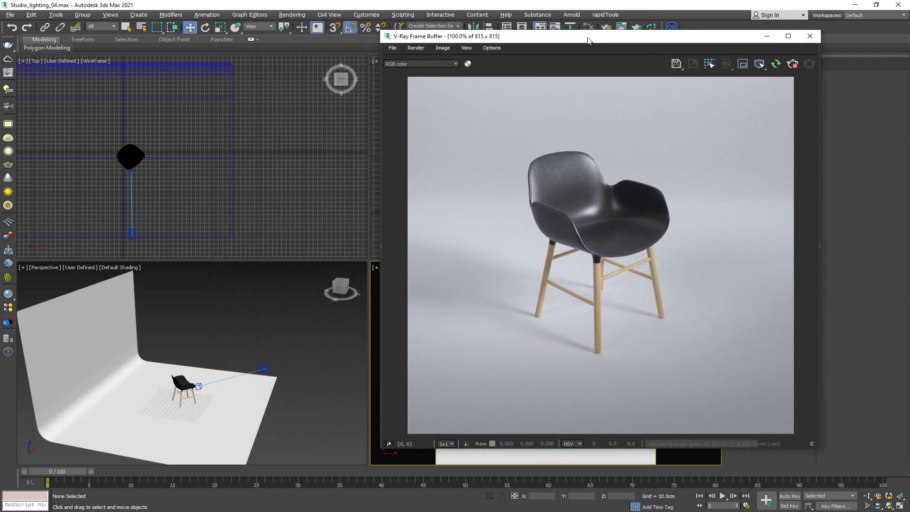
# Step: Show the hidden lights, select the main light in the top view, and keep the frame buffer clear of its parameters
pyautogui.middleClick(178, 174)
pyautogui.hotkey('shift', 'l')
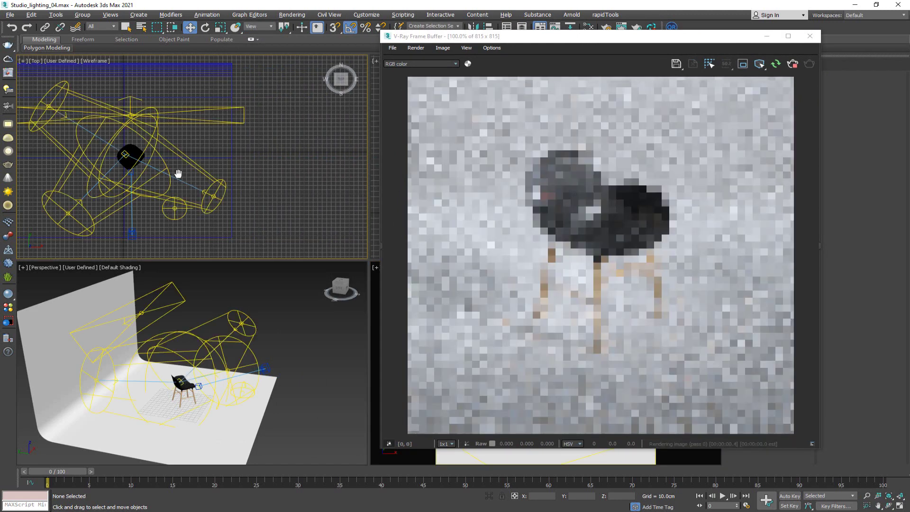
pyautogui.click(215, 194)
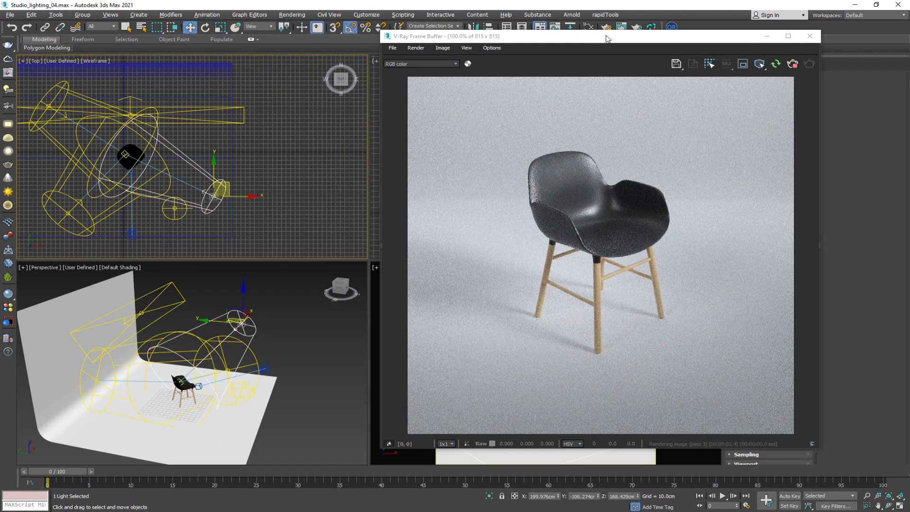
pyautogui.moveTo(609, 37); pyautogui.dragTo(497, 45)
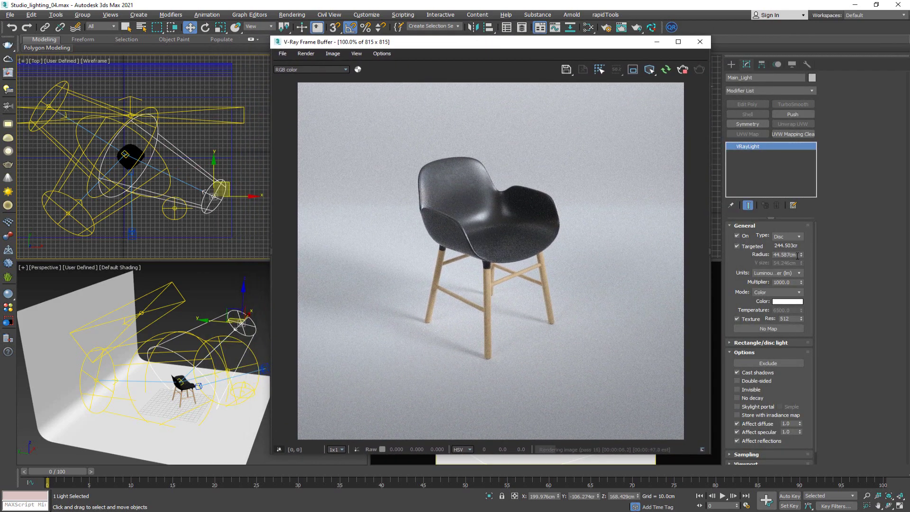
# Step: Set the main light's disc radius to 1 cm
pyautogui.click(785, 255)
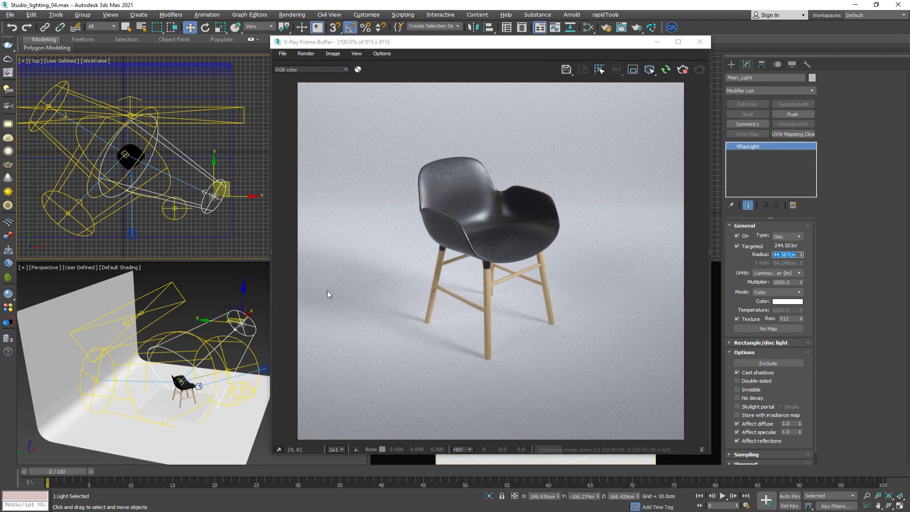
pyautogui.write('1')
pyautogui.press('Return')
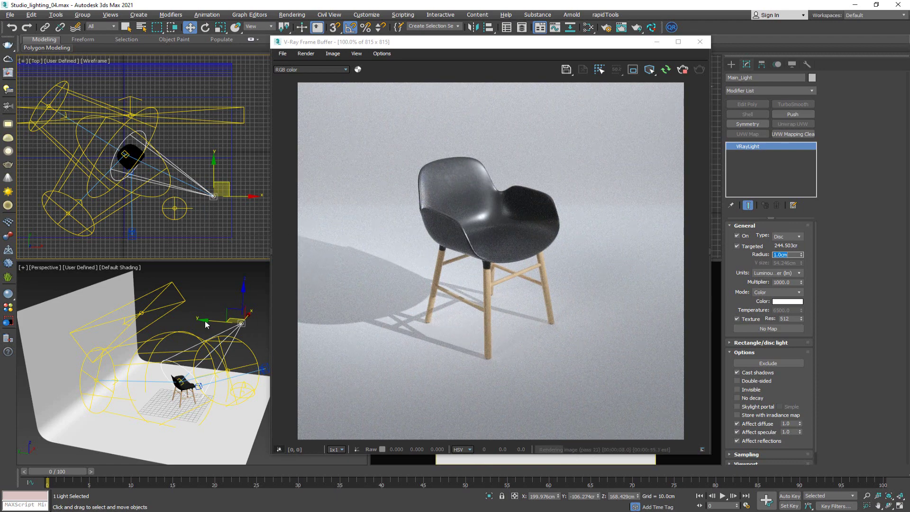
# Step: Raise the main light to a height of about 293 cm, set its radius to 44 cm and deselect it
pyautogui.moveTo(240, 321); pyautogui.dragTo(222, 321, button='middle')
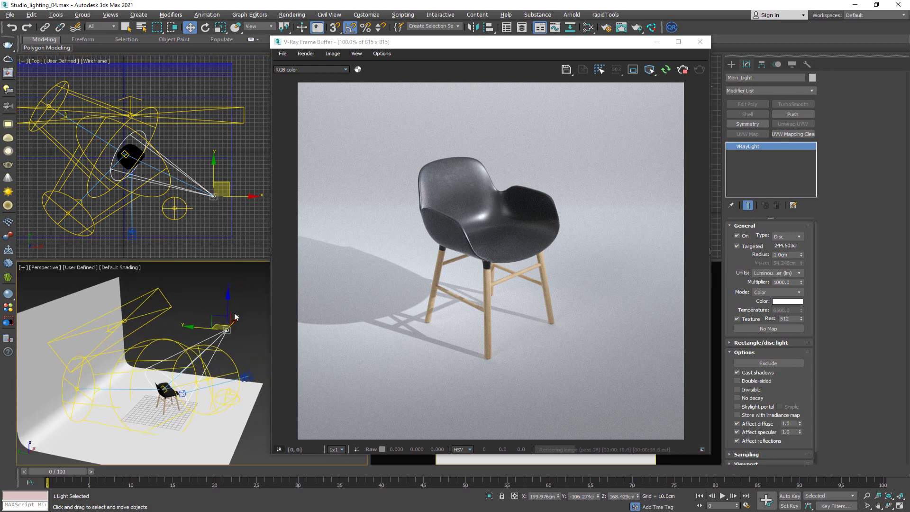
pyautogui.moveTo(232, 310); pyautogui.dragTo(224, 265)
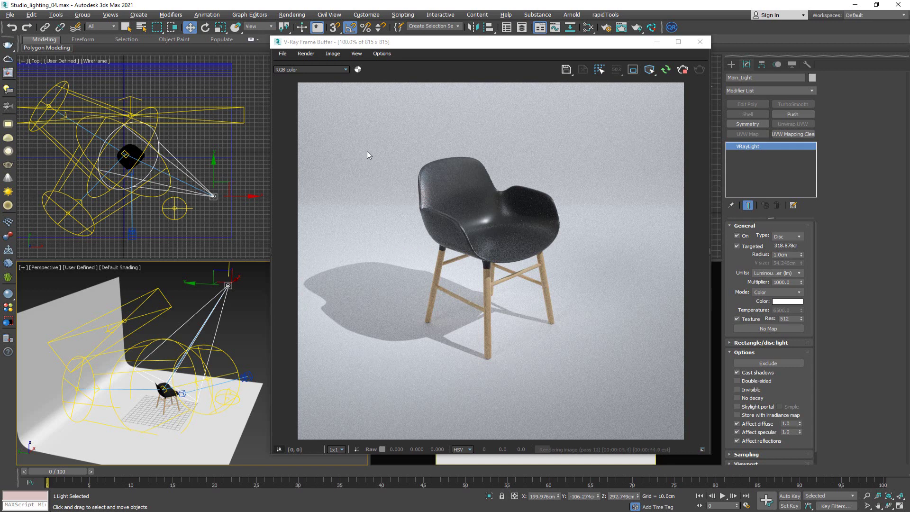
pyautogui.click(785, 255)
pyautogui.write('44')
pyautogui.press('Return')
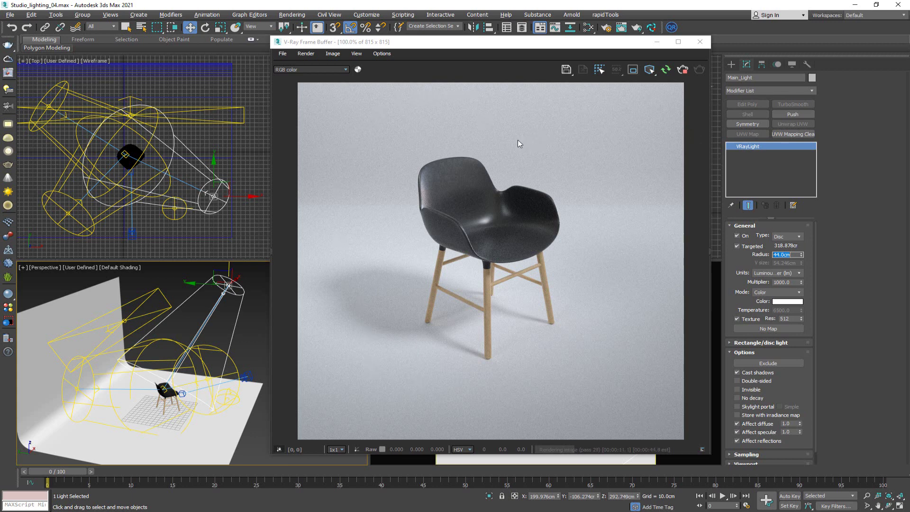
pyautogui.moveTo(517, 46); pyautogui.dragTo(551, 48)
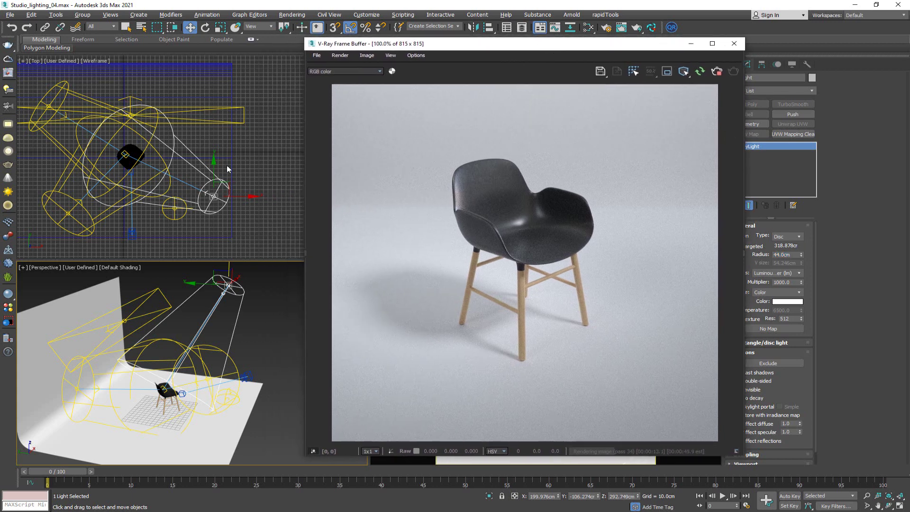
pyautogui.click(259, 190)
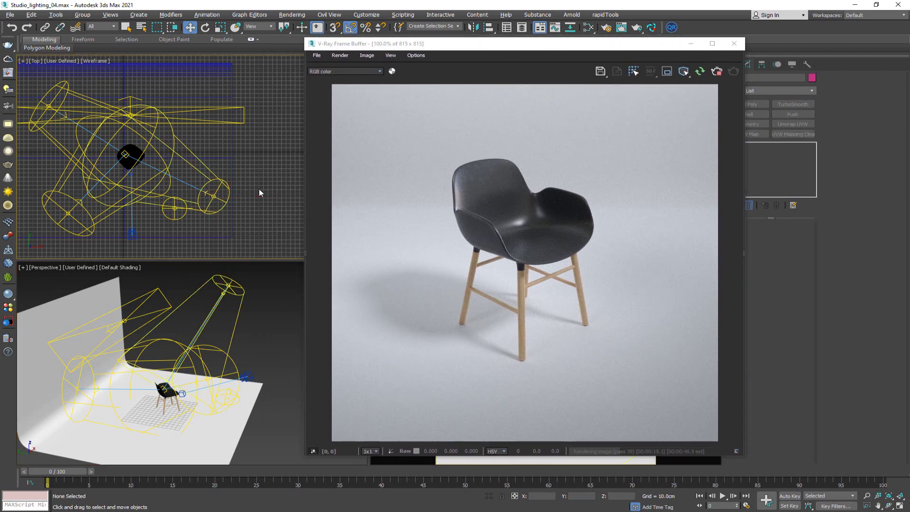
# Step: Open the material editor, switch it to compact mode and back to Slate mode, and place it clear of the viewports
pyautogui.press('m')
pyautogui.moveTo(570, 30); pyautogui.dragTo(502, 37)
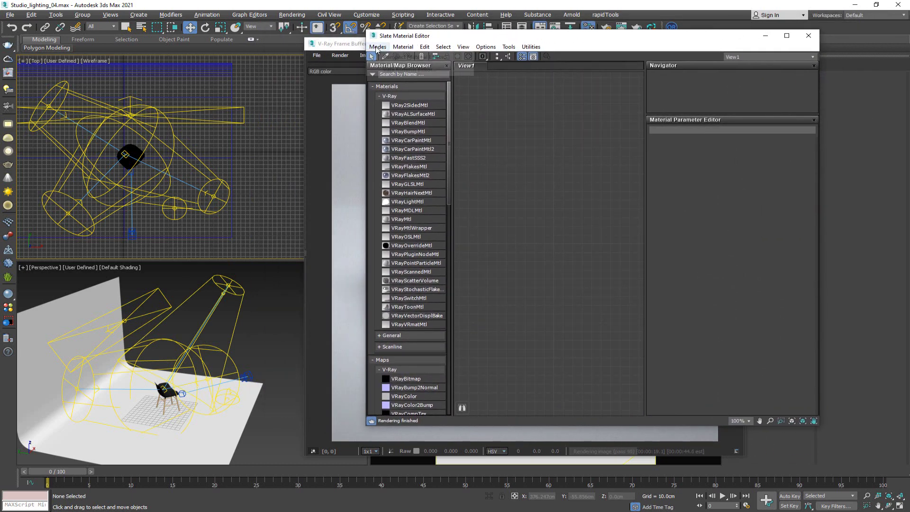
pyautogui.click(377, 47)
pyautogui.click(388, 56)
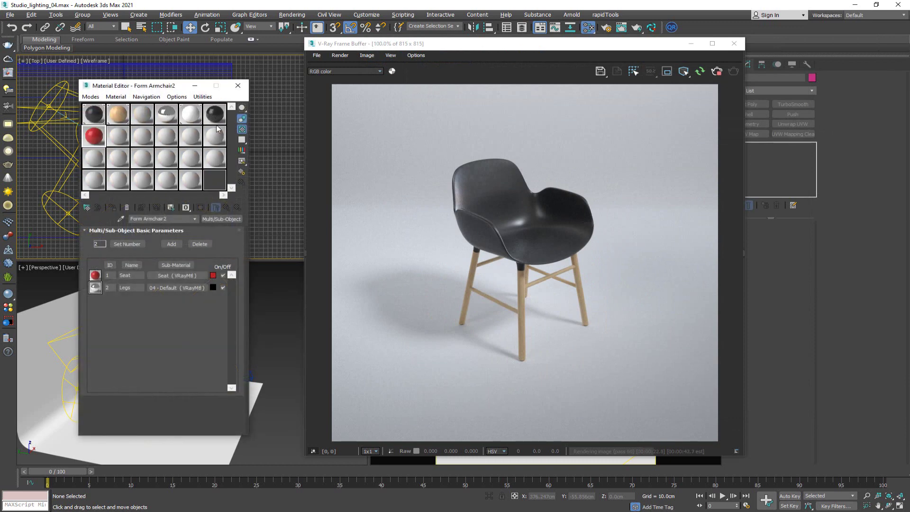
pyautogui.click(91, 96)
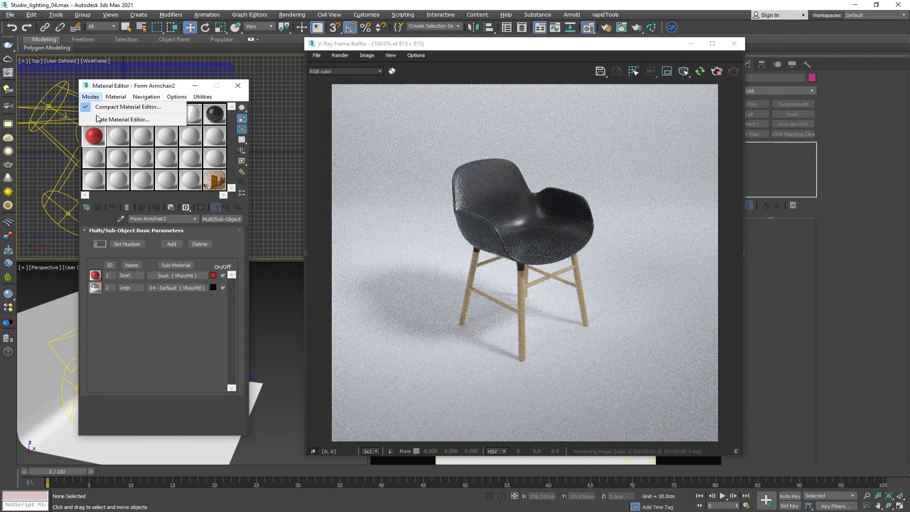
pyautogui.click(98, 119)
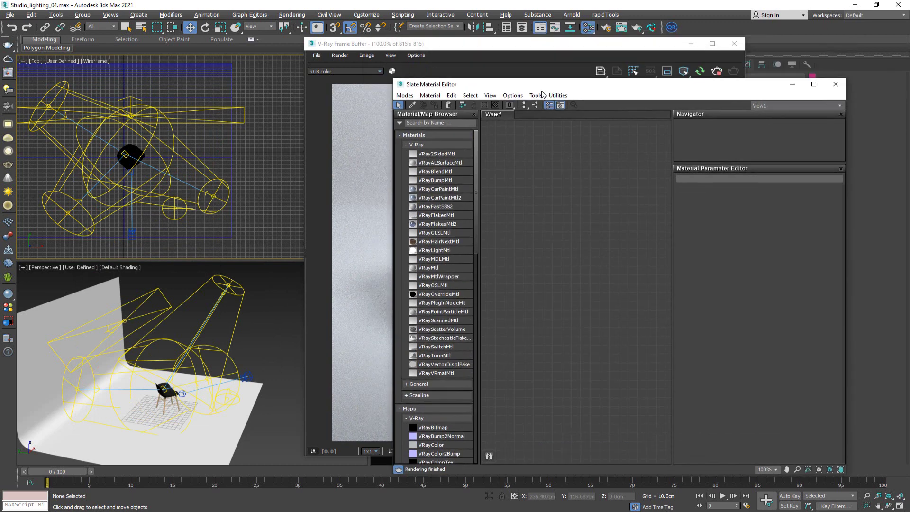
pyautogui.moveTo(551, 84); pyautogui.dragTo(521, 83)
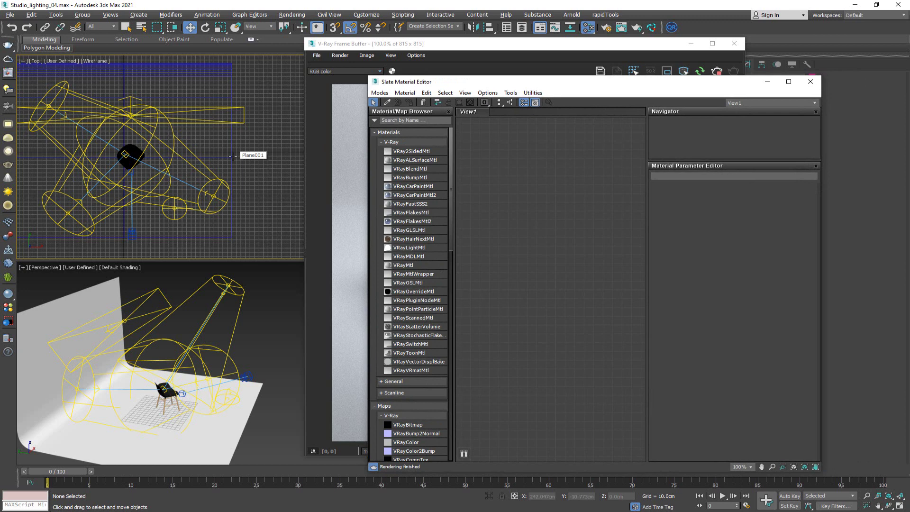
# Step: Pick the backdrop plane's material from the scene into the Slate view and reposition its node
pyautogui.click(387, 103)
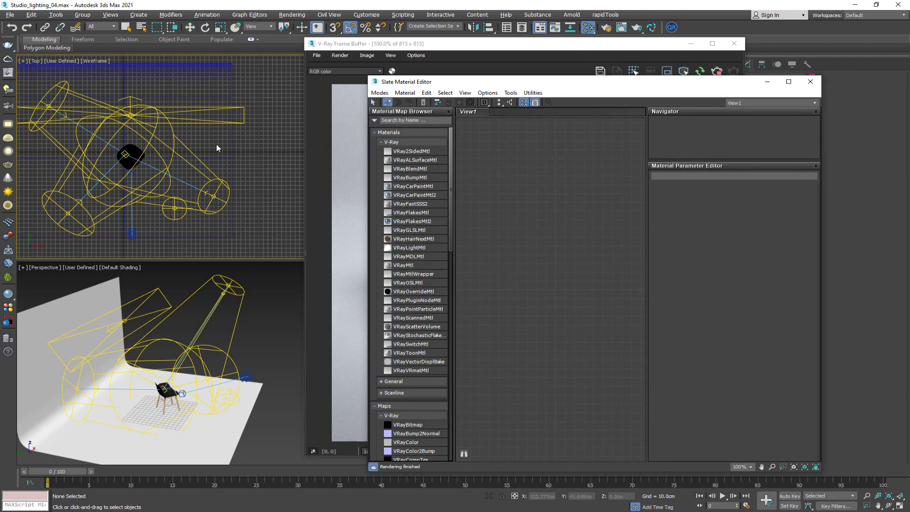
pyautogui.click(228, 155)
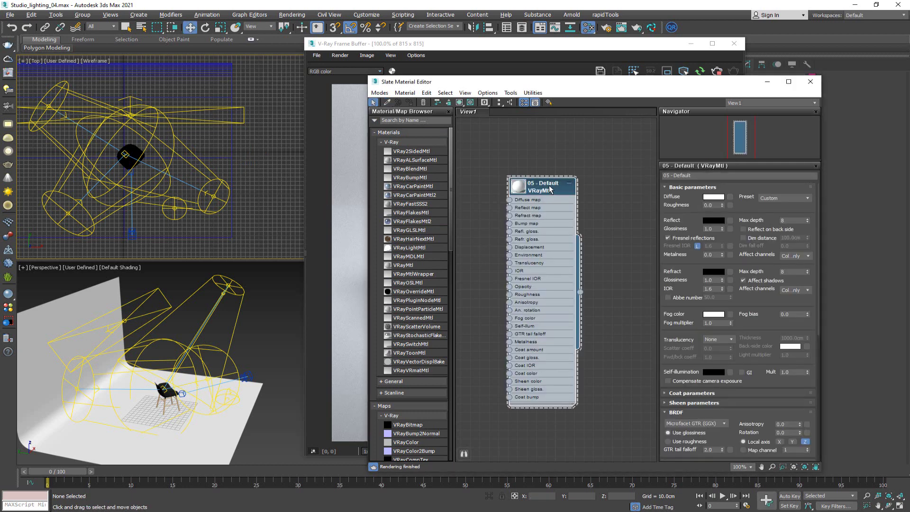
pyautogui.moveTo(550, 189); pyautogui.dragTo(531, 180)
# Step: Shrink the frame buffer to about 733 x 733 pixels and arrange it side by side with the Slate Material Editor
pyautogui.moveTo(535, 81); pyautogui.dragTo(390, 44)
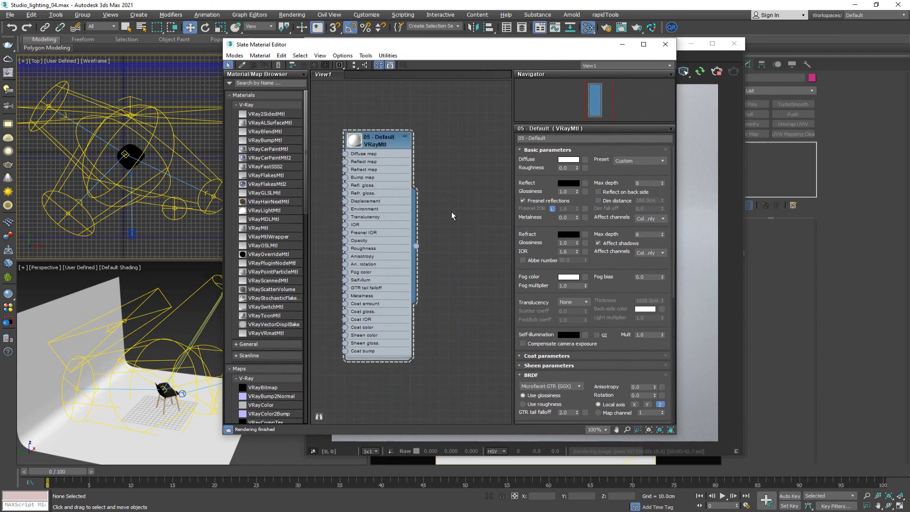
pyautogui.moveTo(463, 49); pyautogui.dragTo(672, 81)
pyautogui.moveTo(523, 46); pyautogui.dragTo(220, 29)
pyautogui.moveTo(438, 440); pyautogui.dragTo(372, 406)
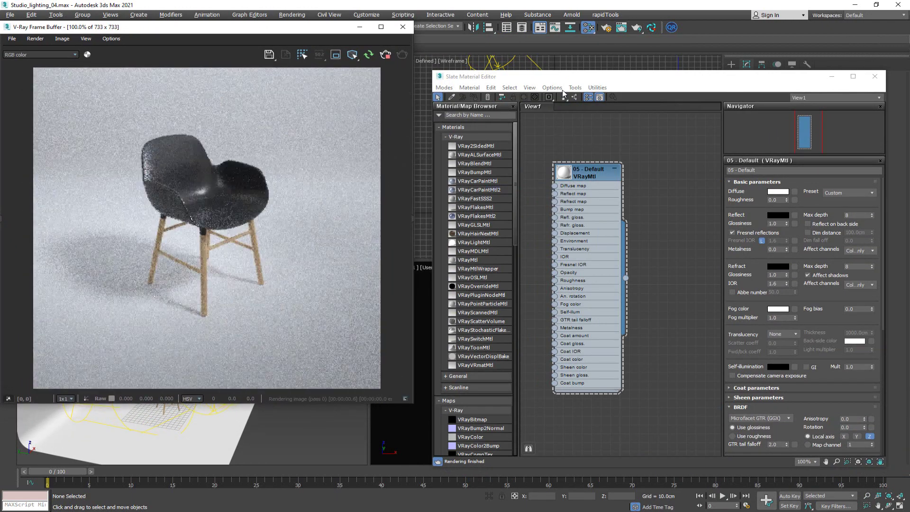
pyautogui.moveTo(557, 80); pyautogui.dragTo(543, 38)
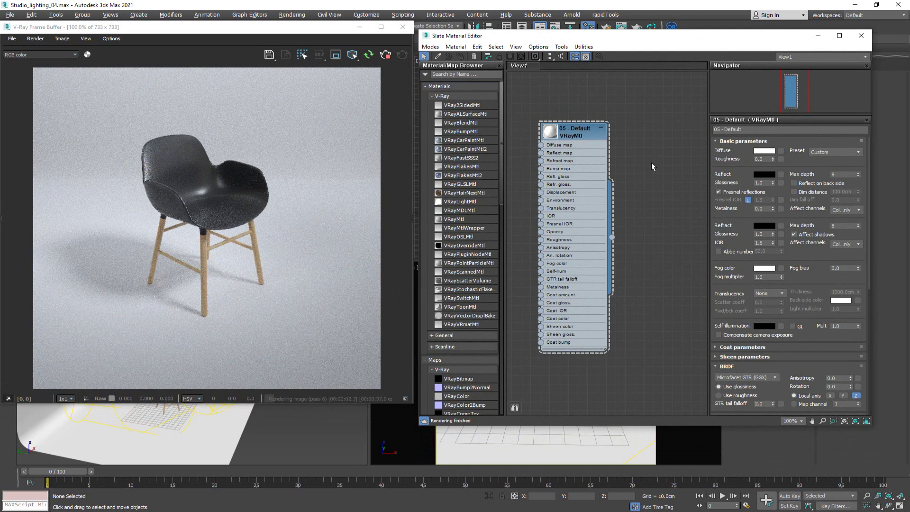
pyautogui.moveTo(653, 175); pyautogui.dragTo(651, 179, button='middle')
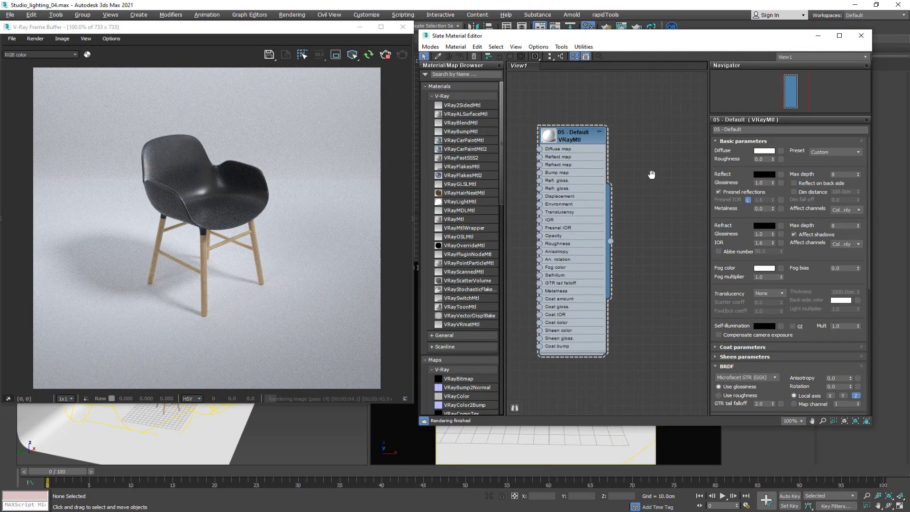
# Step: Add a VRayMtlWrapper node to the Slate view and connect the 05 - Default material as its base material
pyautogui.click(475, 74)
pyautogui.write('wra')
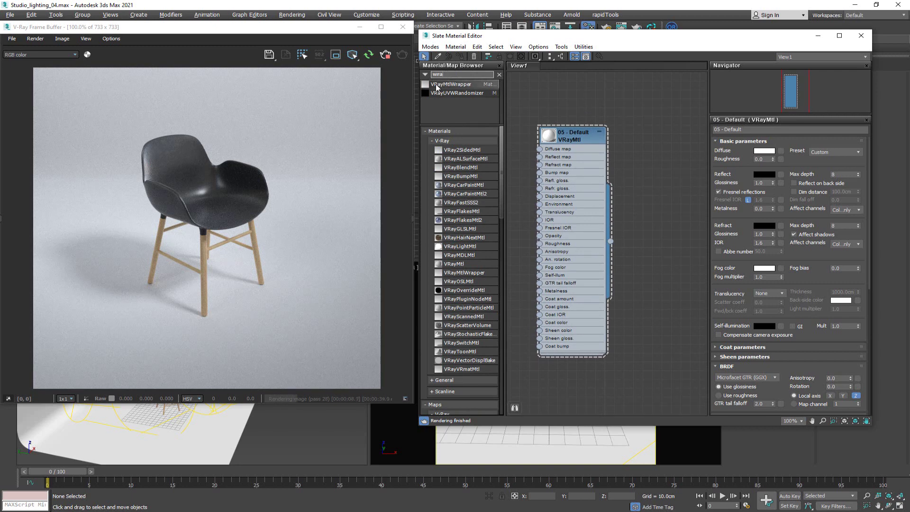
pyautogui.moveTo(437, 88); pyautogui.dragTo(669, 213)
pyautogui.moveTo(679, 267); pyautogui.dragTo(621, 265, button='middle')
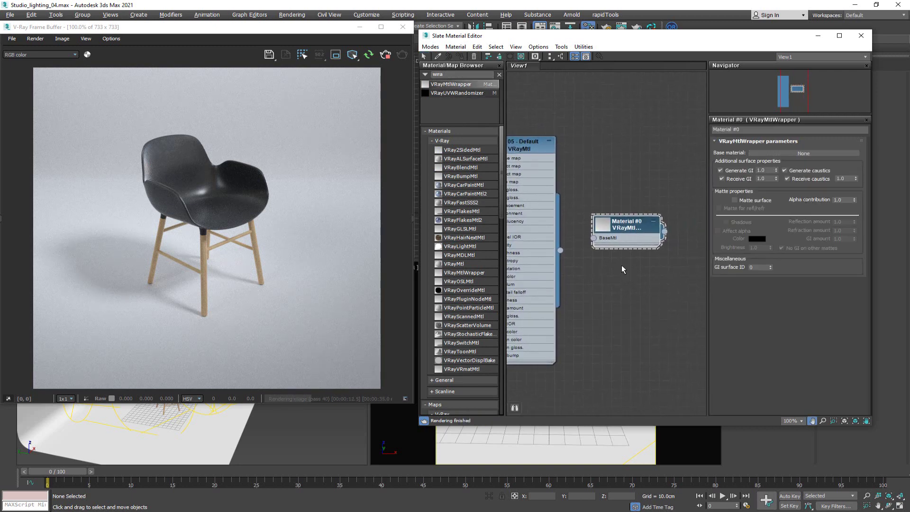
pyautogui.moveTo(558, 247); pyautogui.dragTo(591, 236)
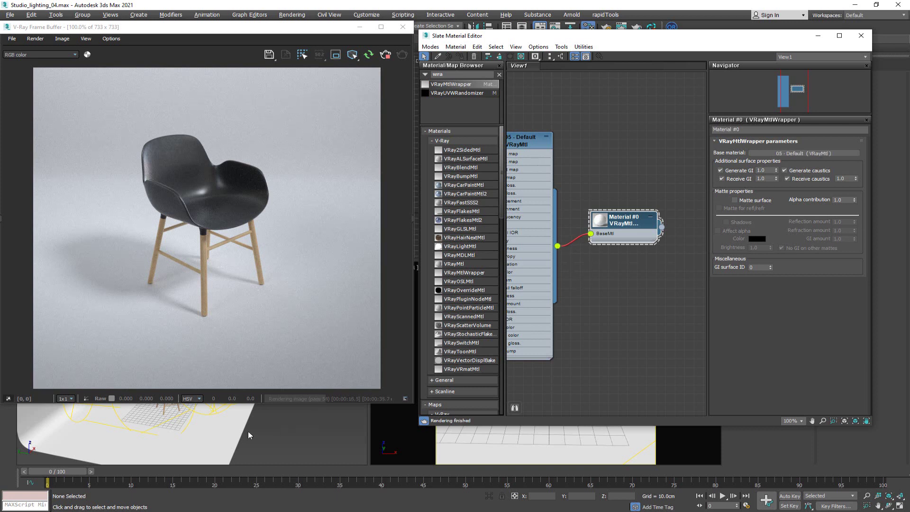
# Step: Assign the VRayMtlWrapper material to the backdrop plane and check the plane's V-Ray object properties
pyautogui.click(234, 429)
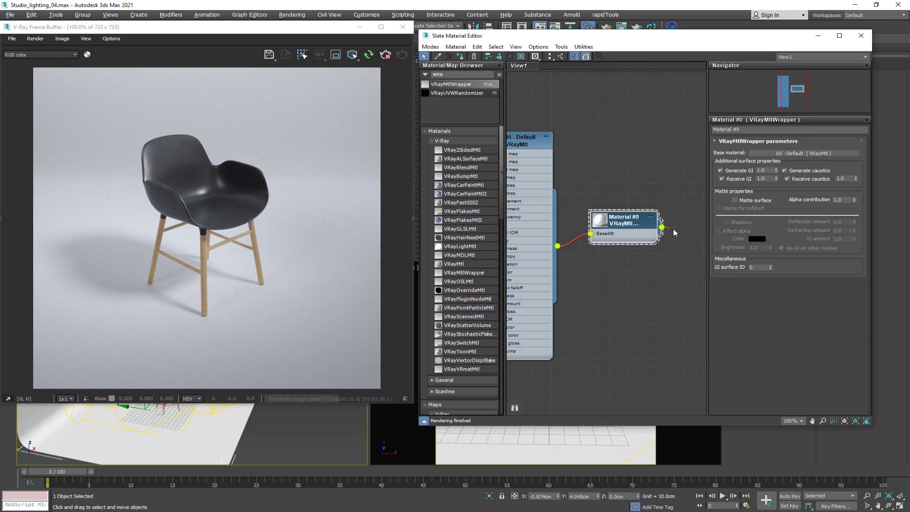
pyautogui.moveTo(663, 227); pyautogui.dragTo(230, 439)
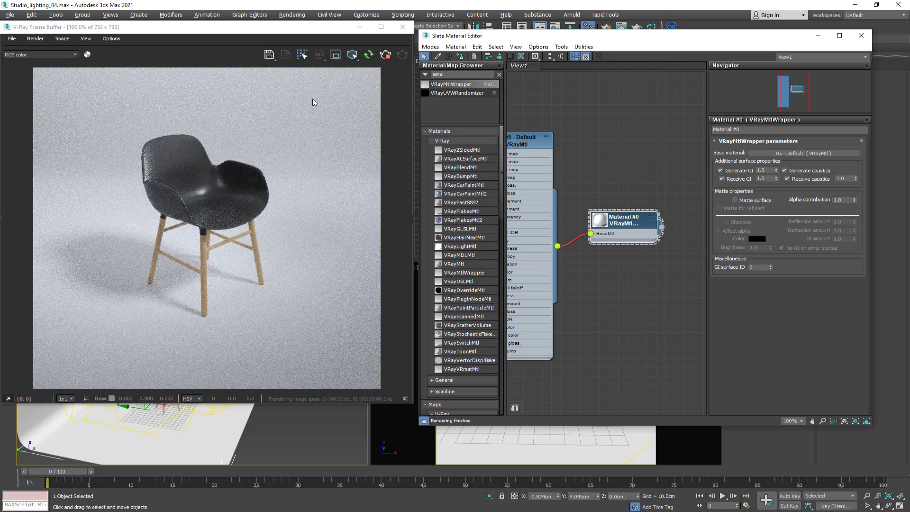
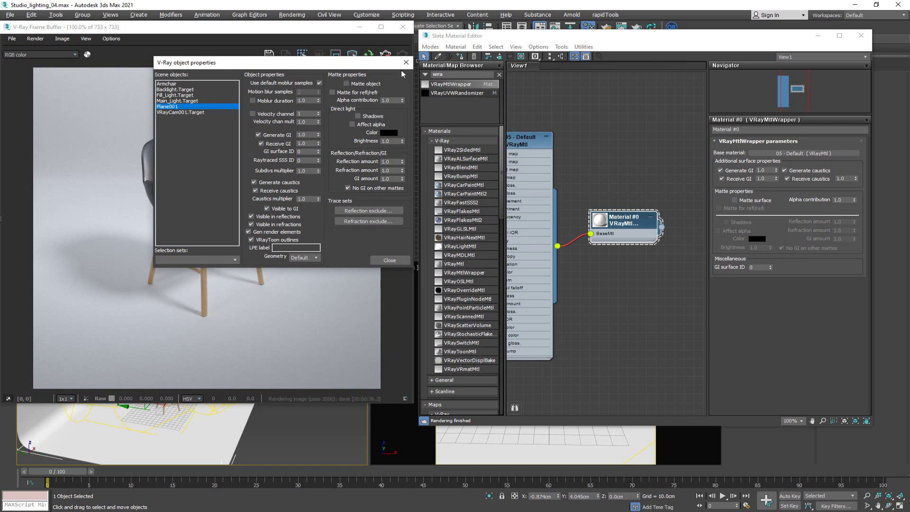
pyautogui.click(406, 63)
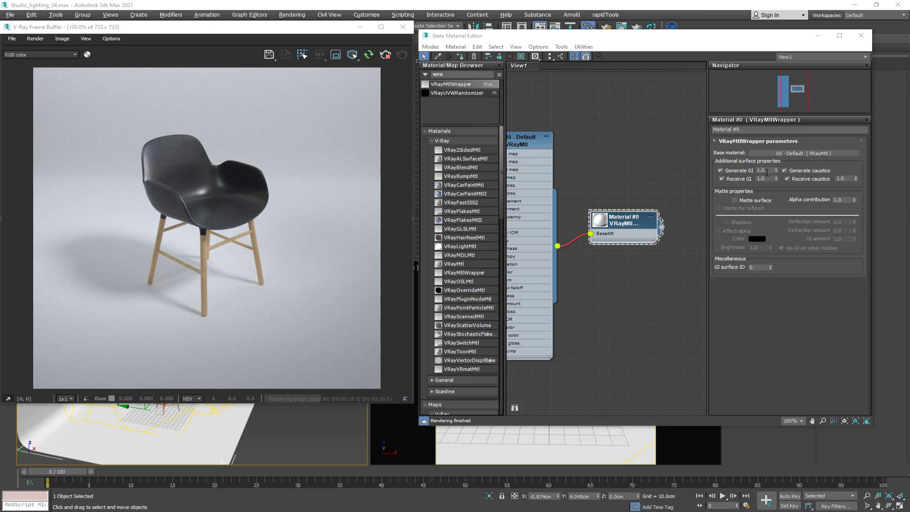
# Step: Set the wrapper material's Generate GI value to 3
pyautogui.moveTo(768, 171); pyautogui.dragTo(755, 174)
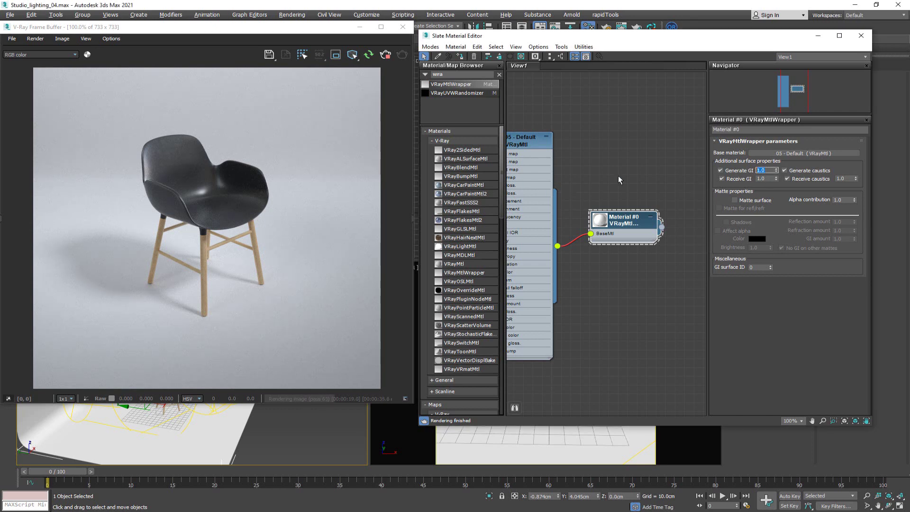
pyautogui.write('3')
pyautogui.press('Return')
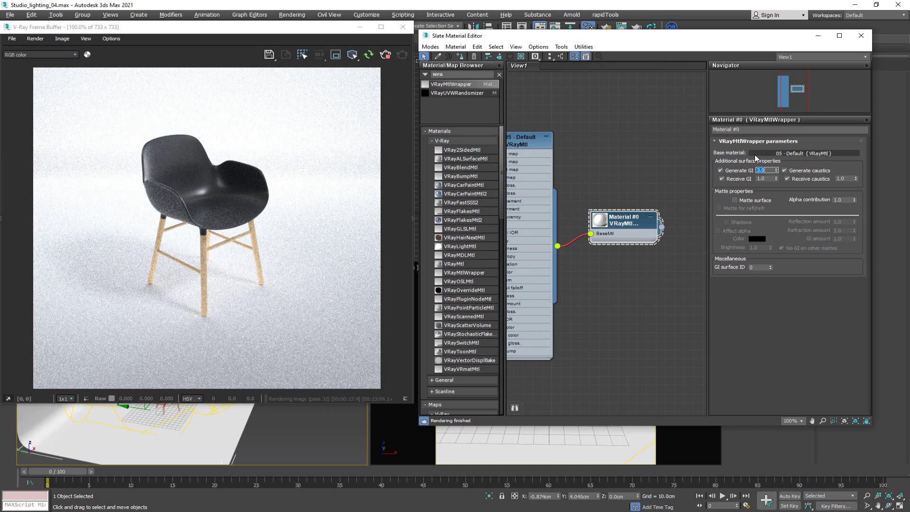
# Step: Set both the Generate GI and Receive GI values of the wrapper material to 1
pyautogui.write('1')
pyautogui.press('Return')
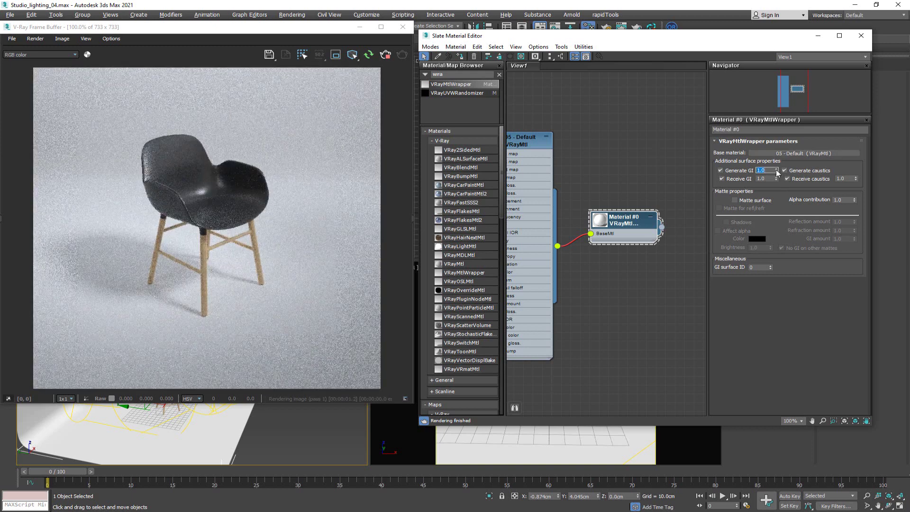
pyautogui.click(771, 179)
pyautogui.write('1')
pyautogui.press('Return')
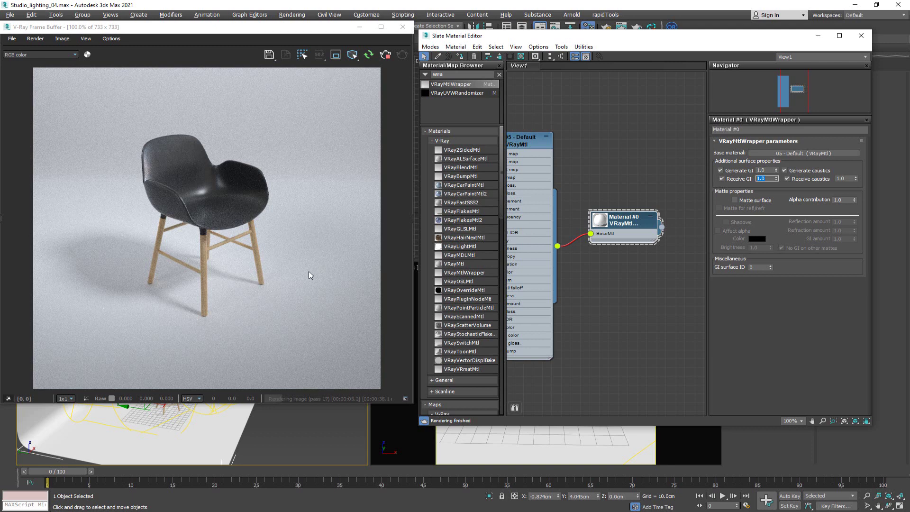
# Step: Try a Receive GI value of 3 on the wrapper material and reset it to 1
pyautogui.write('3')
pyautogui.press('Return')
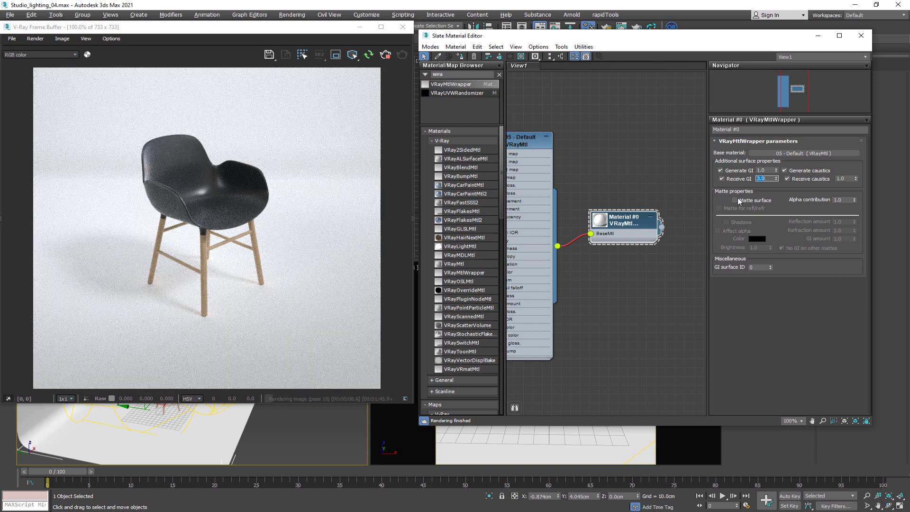
pyautogui.press('Return')
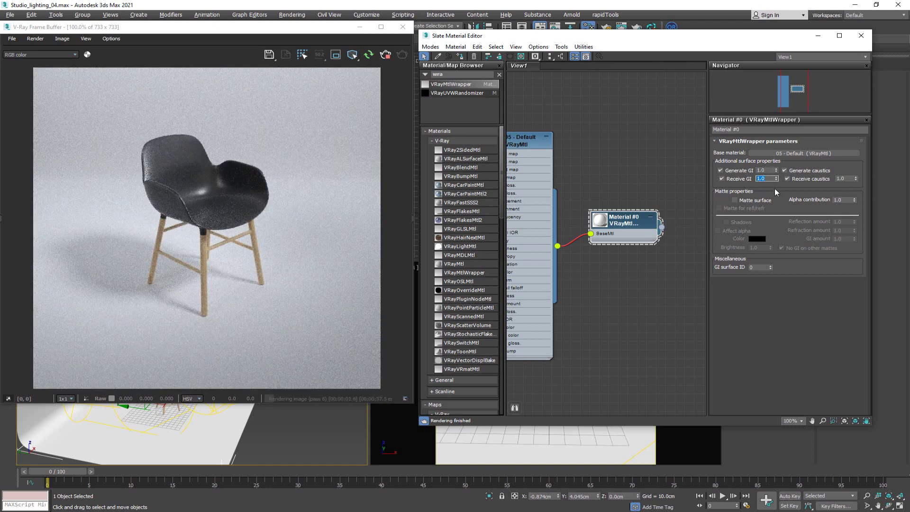
# Step: Enable Matte surface in the wrapper material's matte properties
pyautogui.click(736, 200)
pyautogui.click(735, 201)
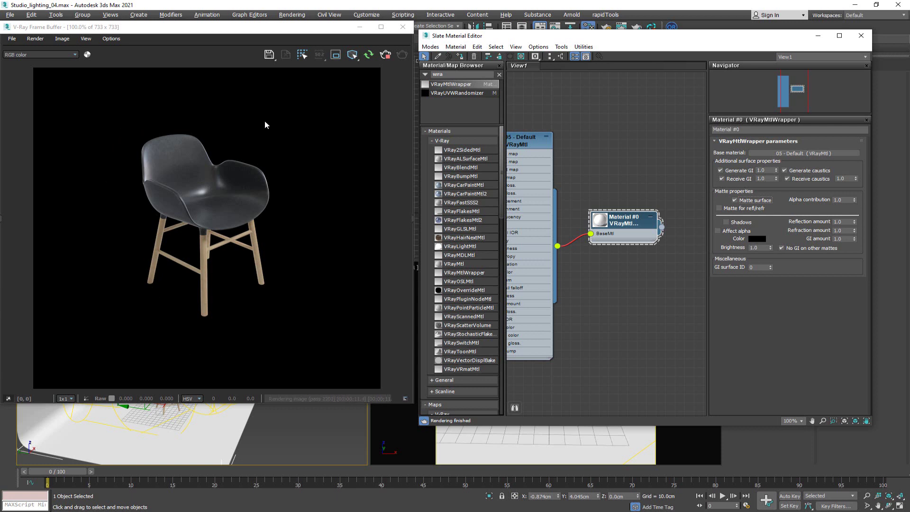
# Step: Set the environment background color to a neutral grey with a value of 131
pyautogui.middleClick(567, 445)
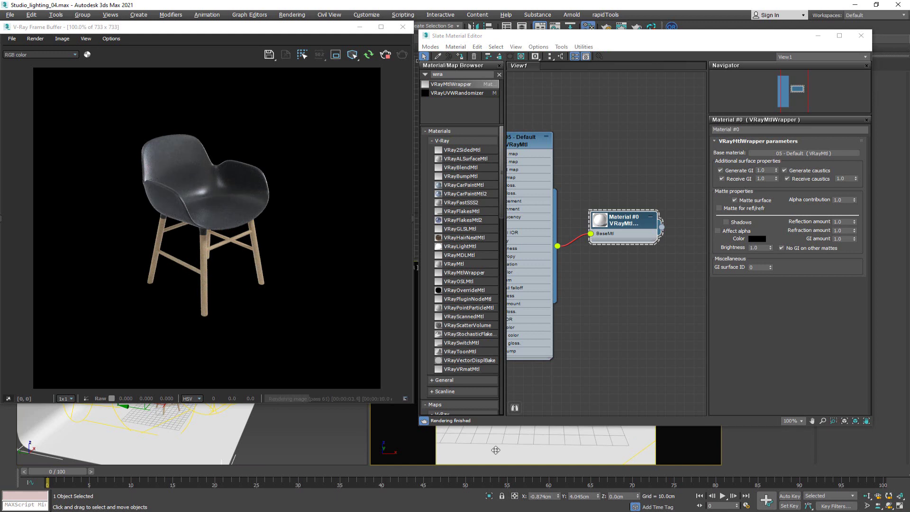
pyautogui.press('8')
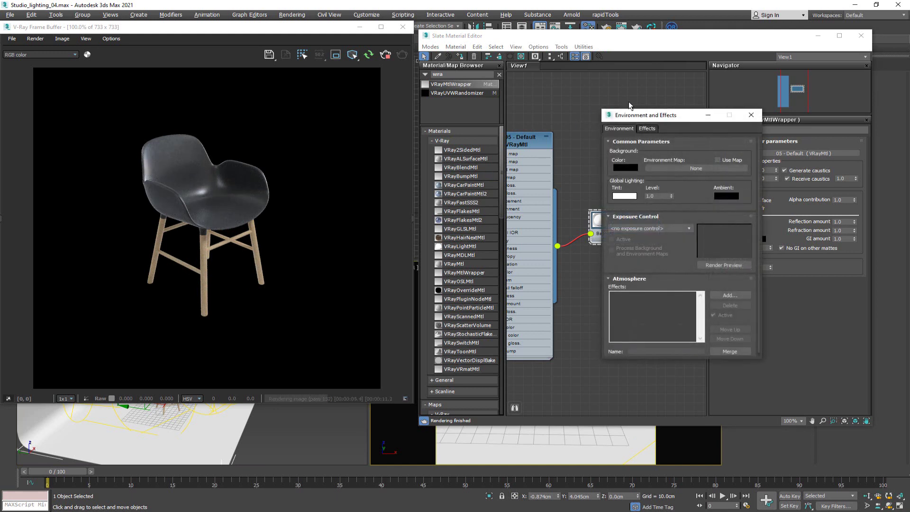
pyautogui.moveTo(664, 116); pyautogui.dragTo(637, 122)
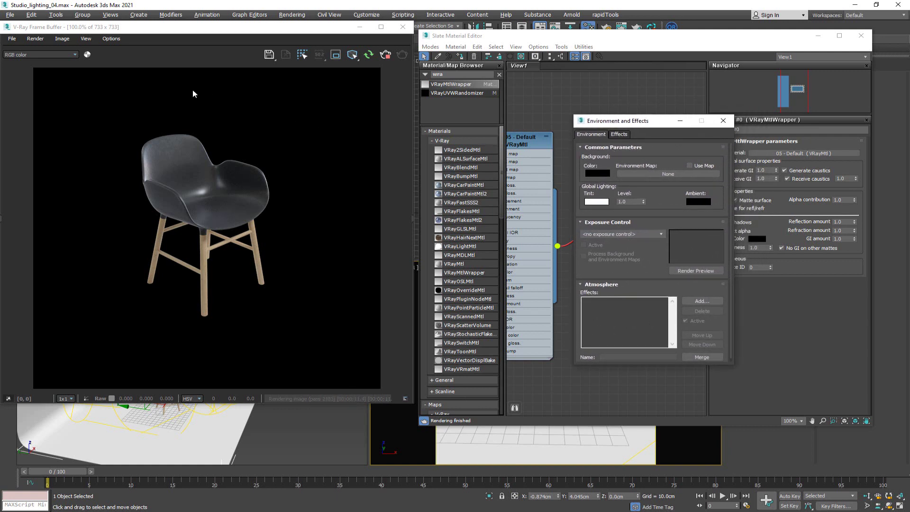
pyautogui.click(597, 173)
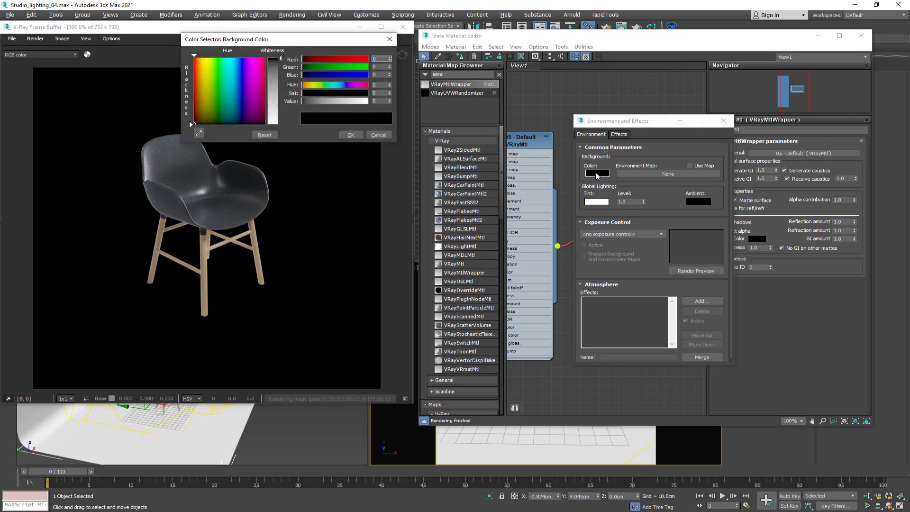
pyautogui.moveTo(271, 111); pyautogui.dragTo(273, 92)
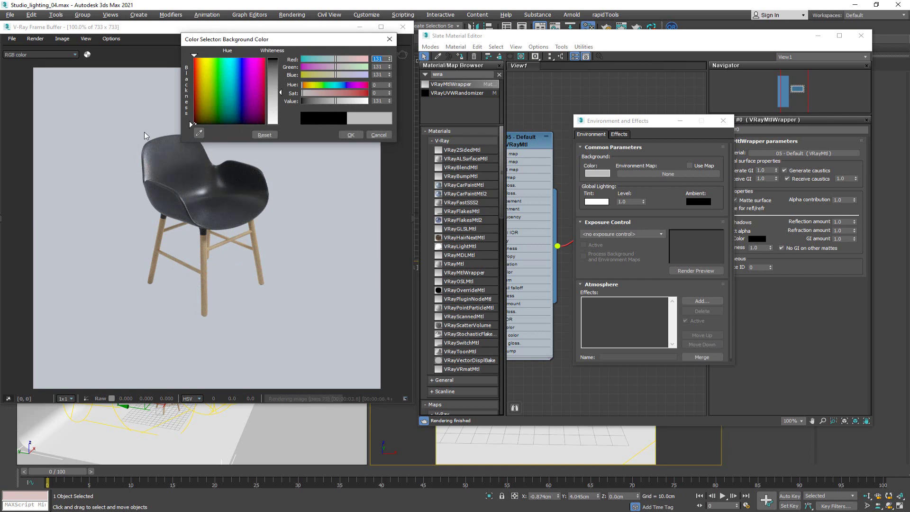
pyautogui.click(356, 135)
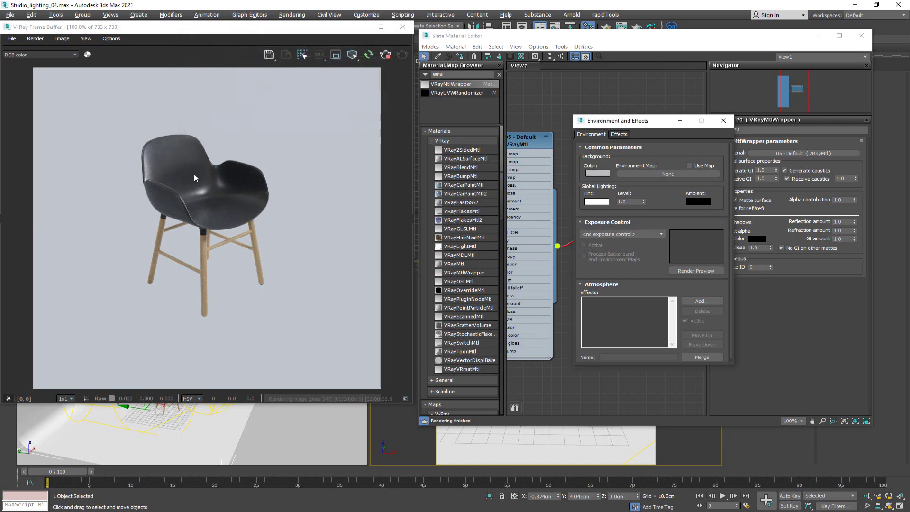
pyautogui.click(729, 121)
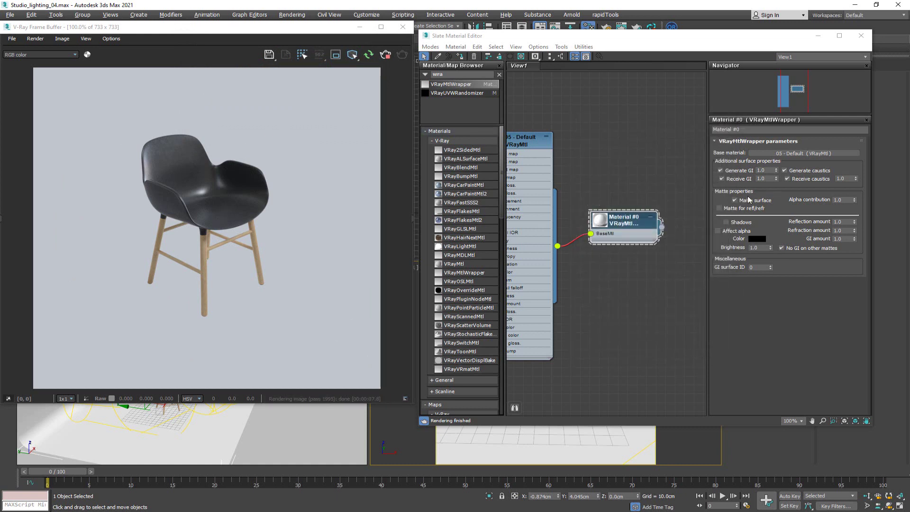
# Step: Enable Shadows for the wrapper's matte surface and display the Alpha channel in the frame buffer
pyautogui.click(726, 222)
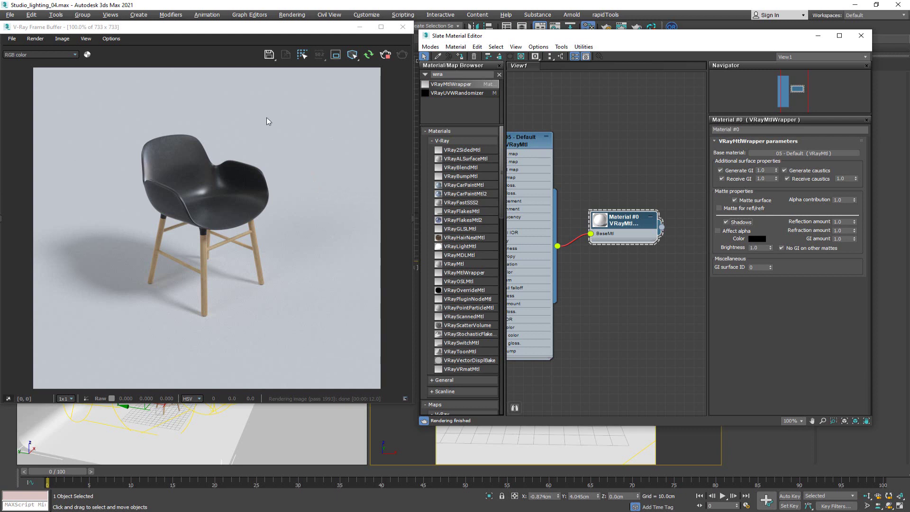
pyautogui.click(40, 55)
pyautogui.click(37, 71)
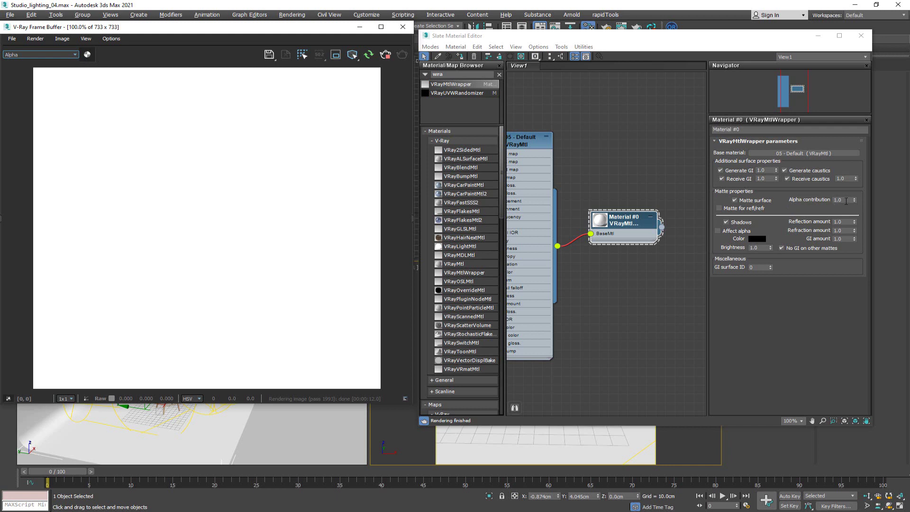
# Step: Set the wrapper material's Alpha contribution to 0
pyautogui.doubleClick(847, 200)
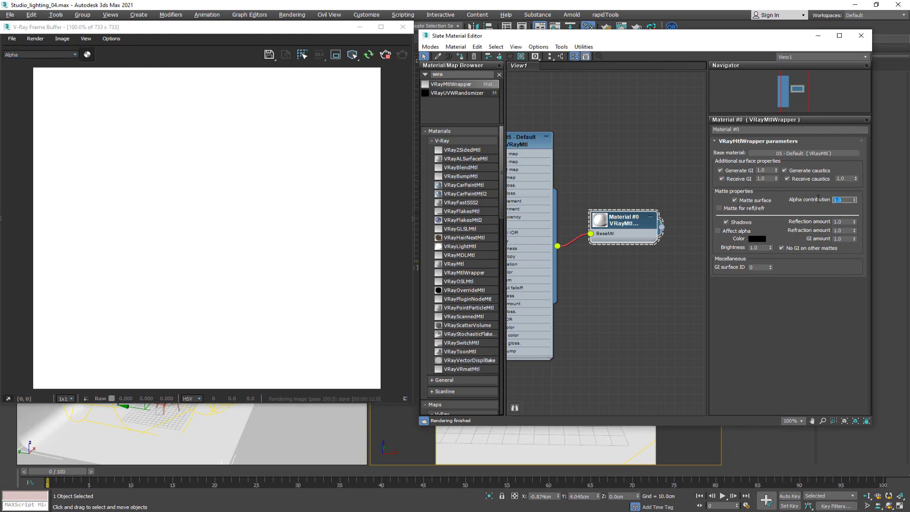
pyautogui.write('0')
pyautogui.press('Return')
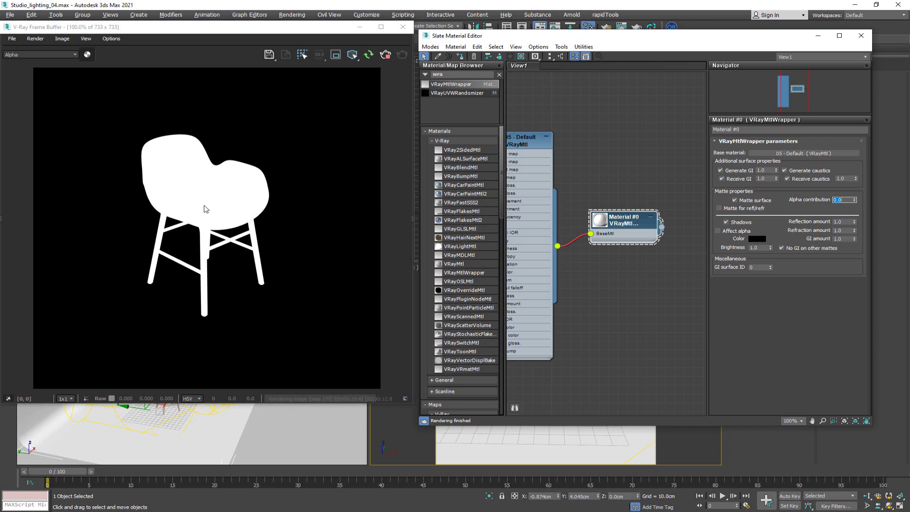
# Step: Enable Affect alpha for the matte shadows and set the Alpha contribution to -1
pyautogui.click(740, 233)
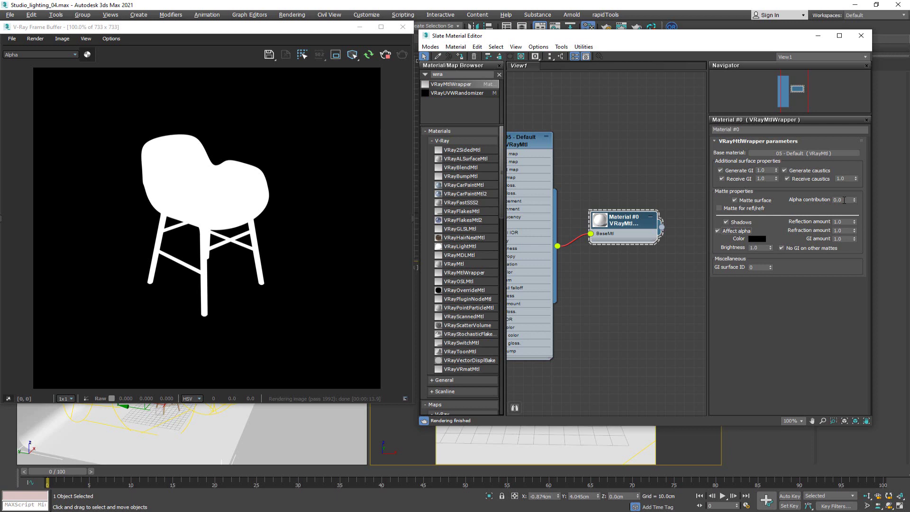
pyautogui.doubleClick(845, 200)
pyautogui.write('-1')
pyautogui.press('Return')
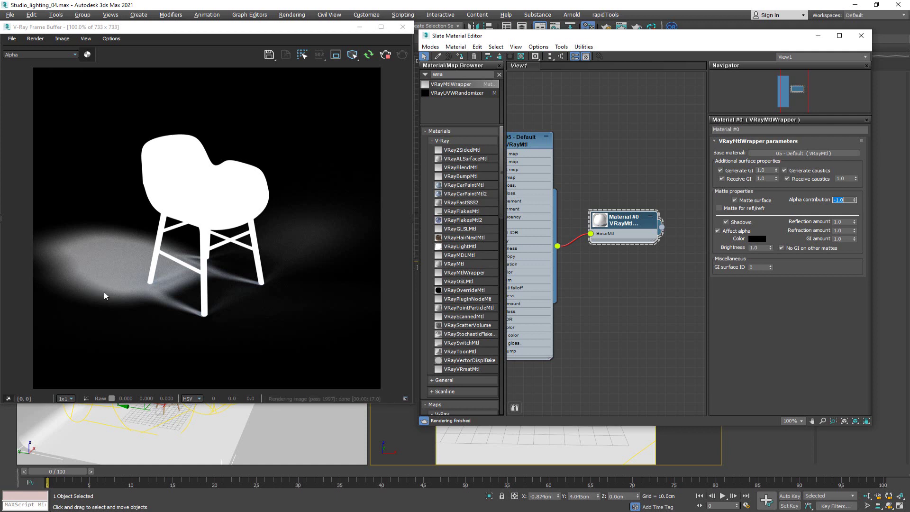
# Step: Switch the frame buffer to RGB color and set the environment background color to black
pyautogui.click(37, 56)
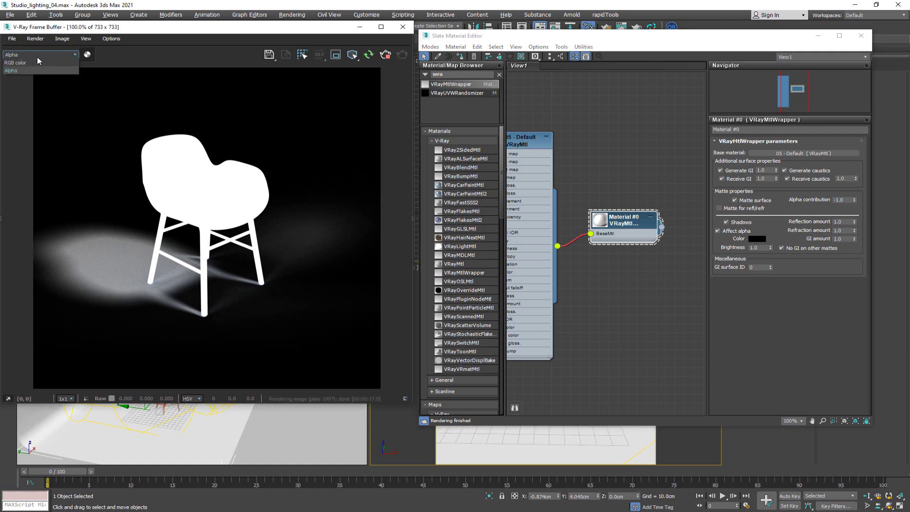
pyautogui.click(37, 63)
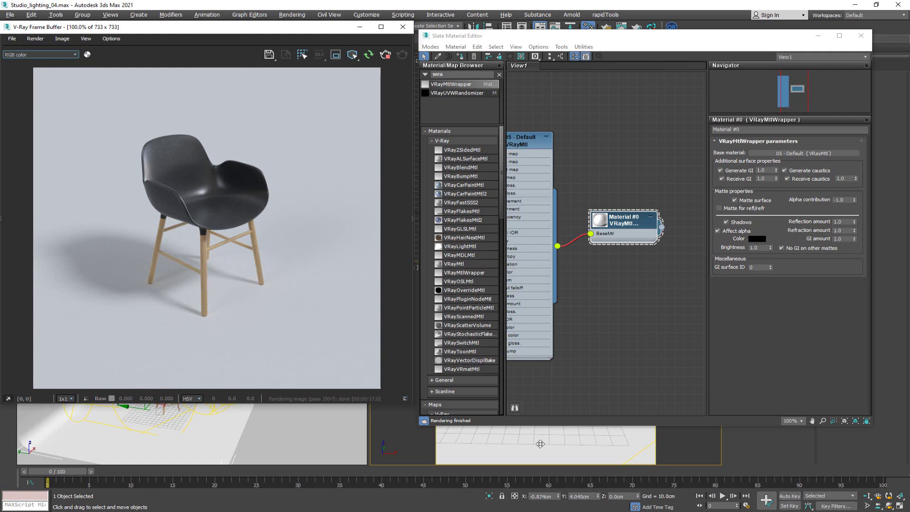
pyautogui.press('8')
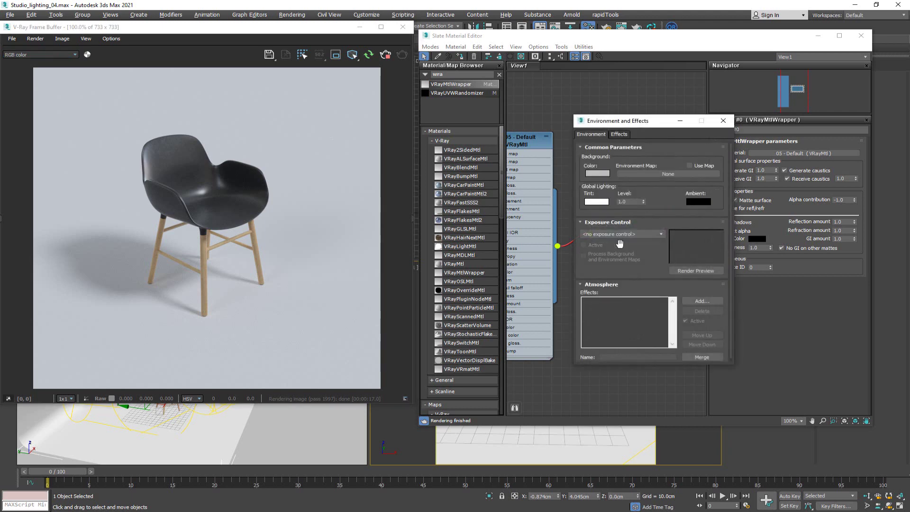
pyautogui.click(598, 173)
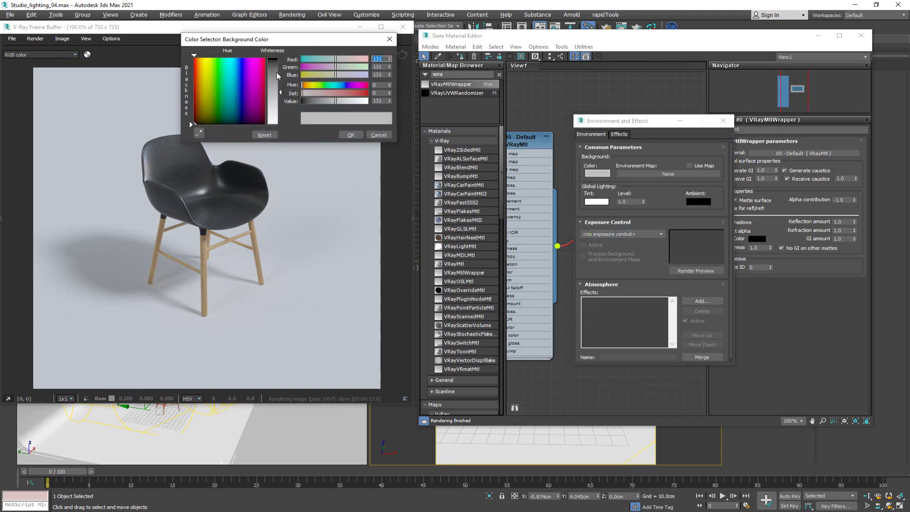
pyautogui.moveTo(278, 76); pyautogui.dragTo(280, 67)
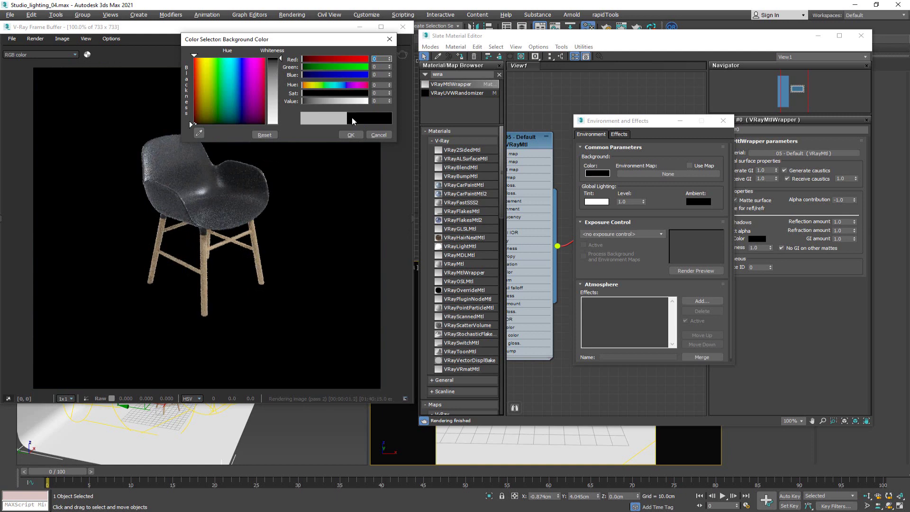
pyautogui.click(351, 135)
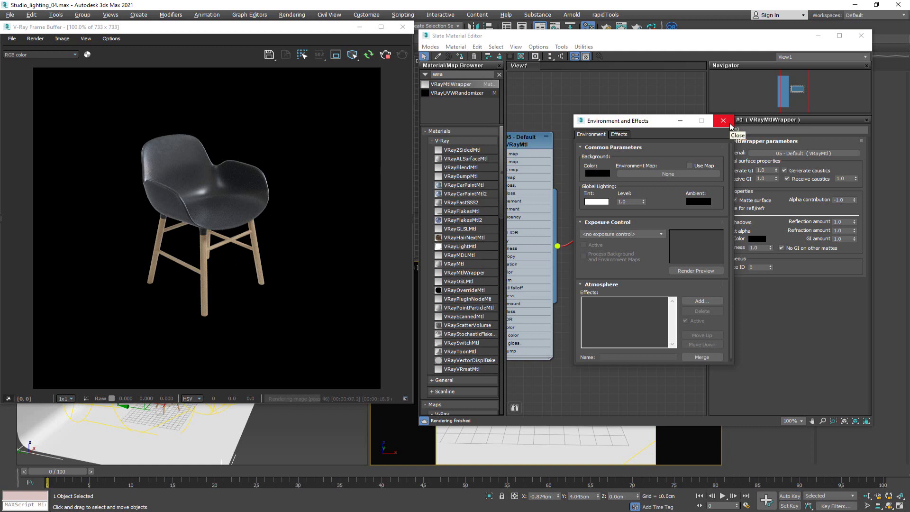
pyautogui.click(731, 125)
# Step: Inspect the chair and its shadow in the Alpha channel, and return the frame buffer to RGB color
pyautogui.click(54, 54)
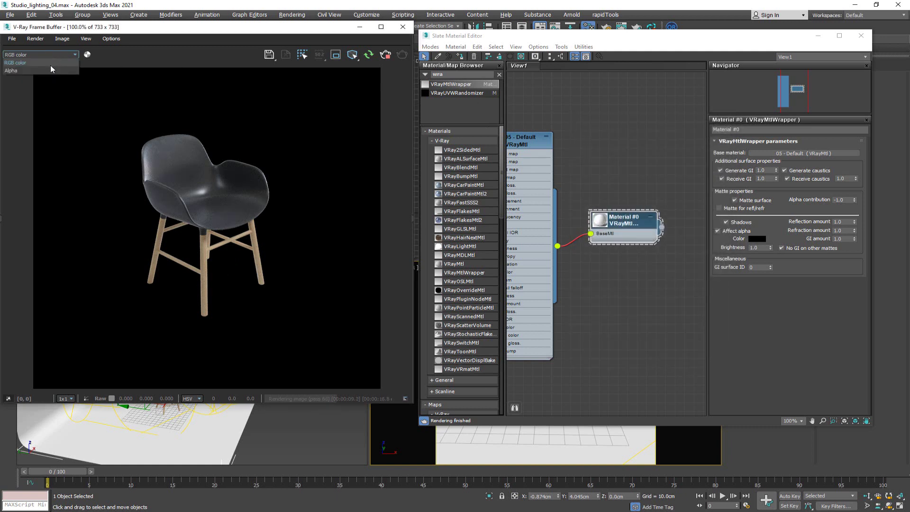
pyautogui.click(51, 70)
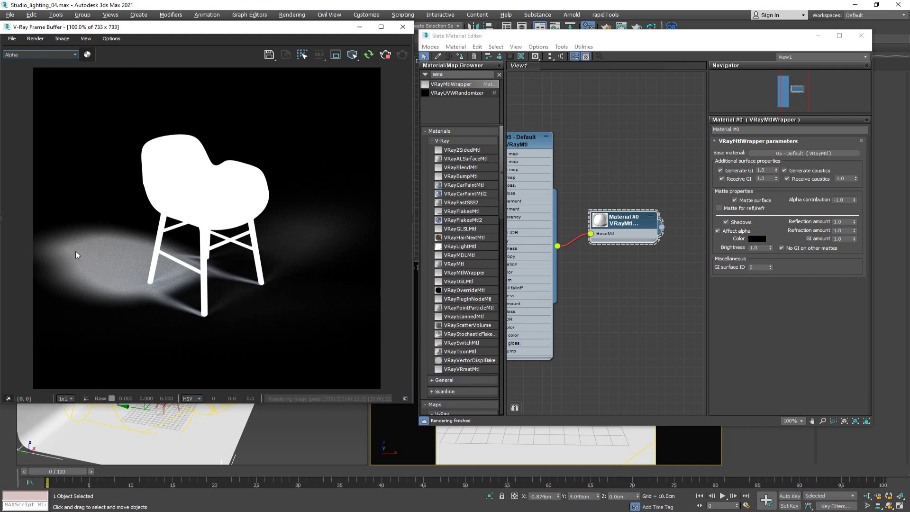
pyautogui.click(58, 55)
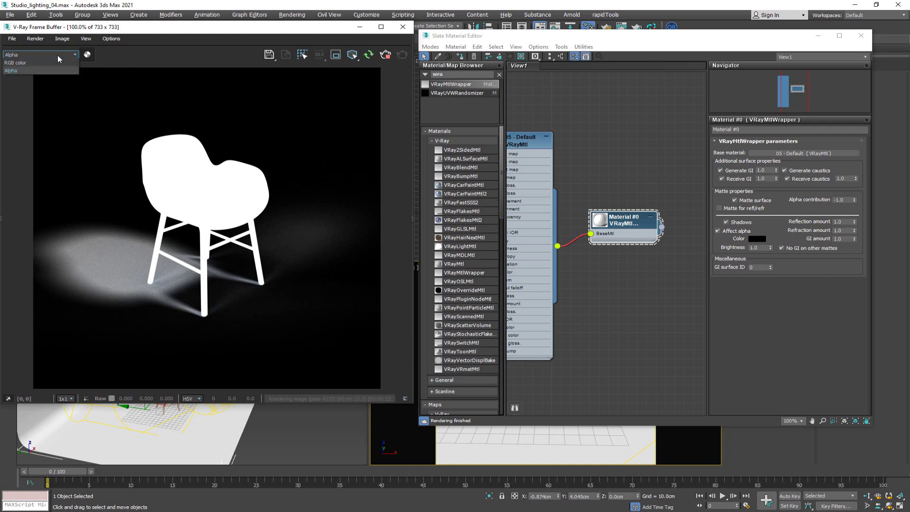
pyautogui.click(53, 61)
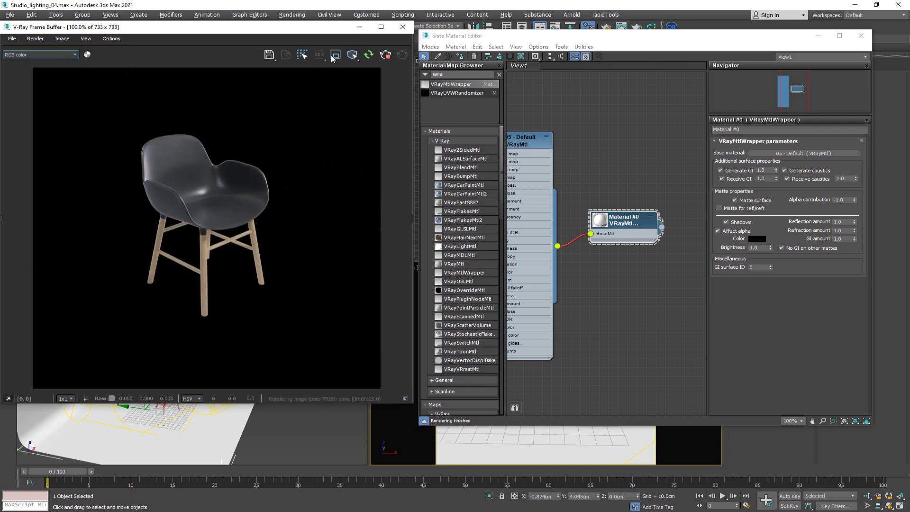
# Step: Start saving the rendered image as Chair_Shadow_03 in PNG format in the Studio Lighting Scenario folder
pyautogui.click(269, 55)
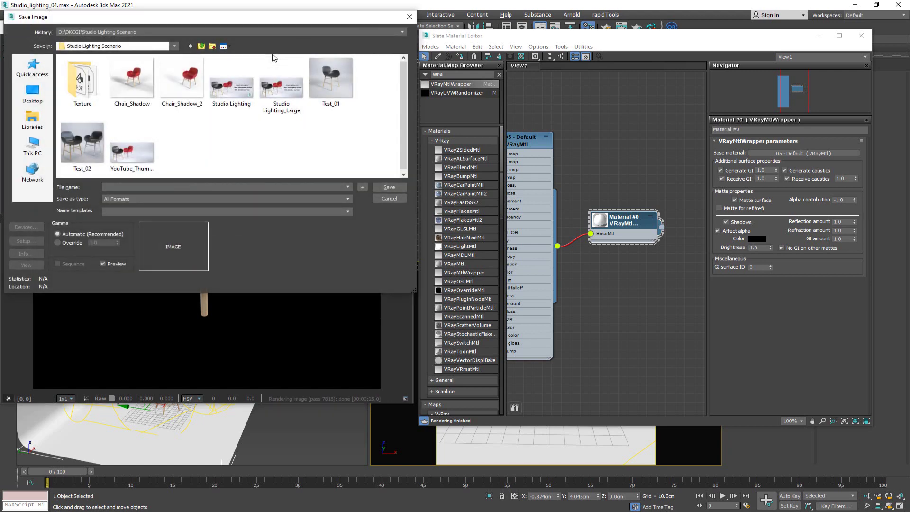
pyautogui.click(145, 186)
pyautogui.write('Chair_')
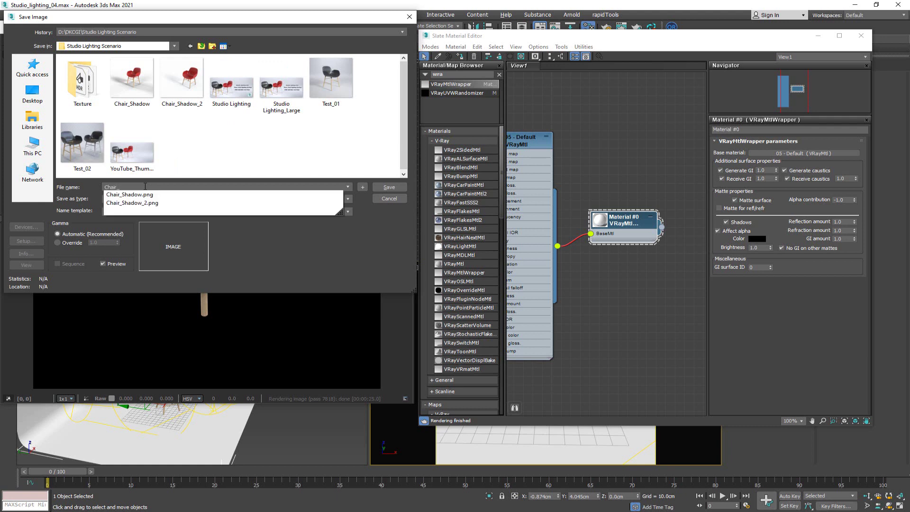
pyautogui.write('Shadow_03')
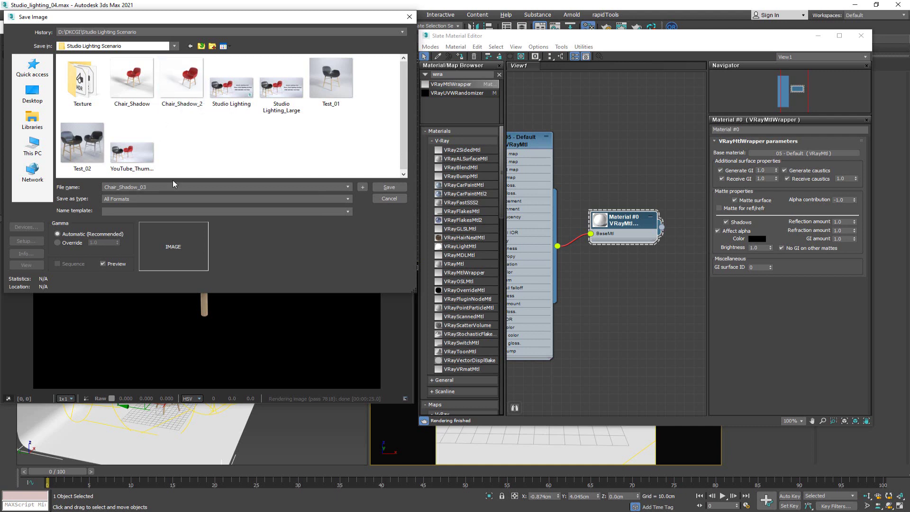
pyautogui.click(145, 198)
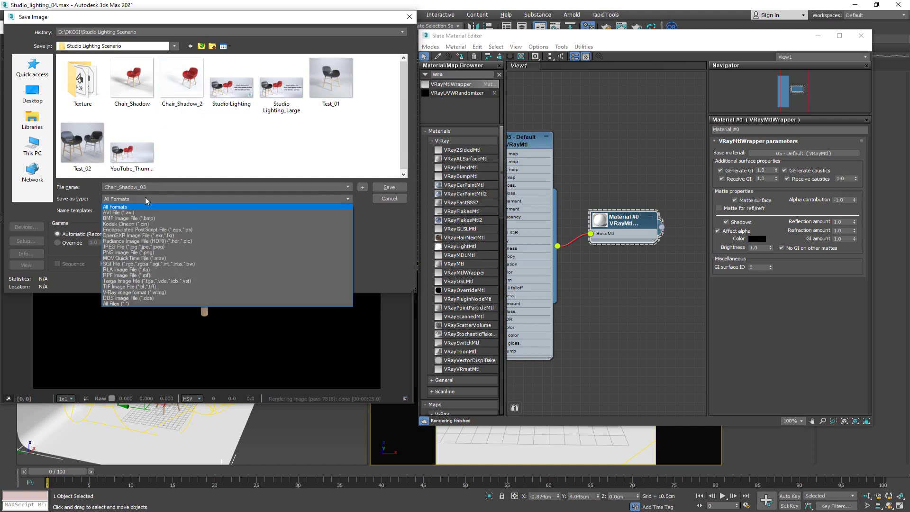
pyautogui.click(133, 253)
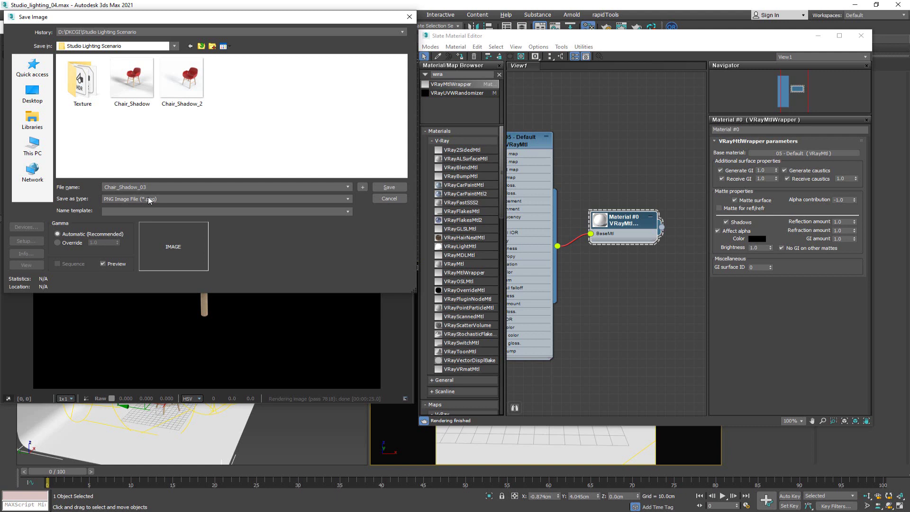
# Step: Save the PNG with RGB 48 bit colors and the alpha channel included
pyautogui.click(385, 189)
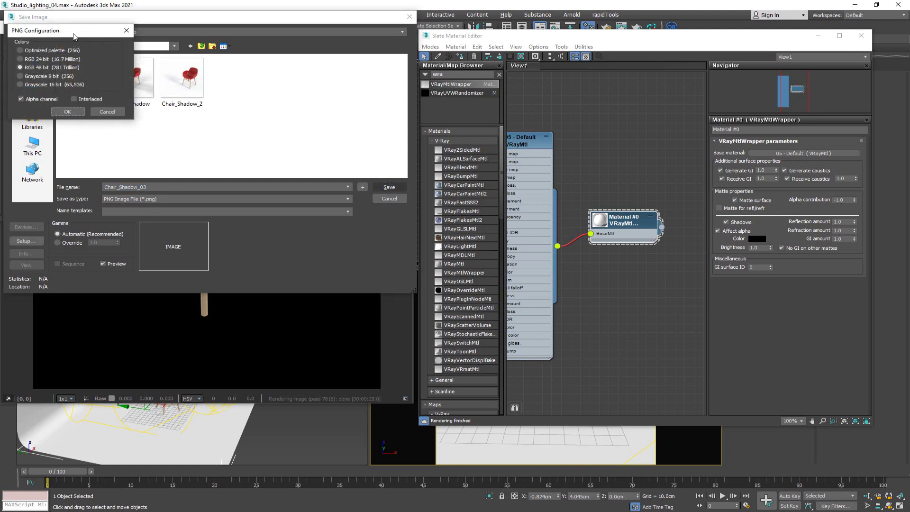
pyautogui.moveTo(73, 36); pyautogui.dragTo(109, 43)
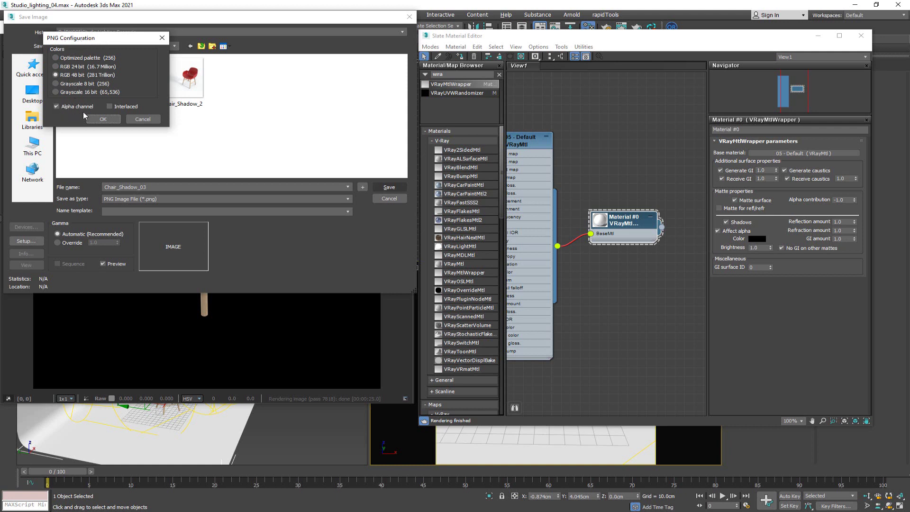
pyautogui.click(57, 106)
pyautogui.click(104, 119)
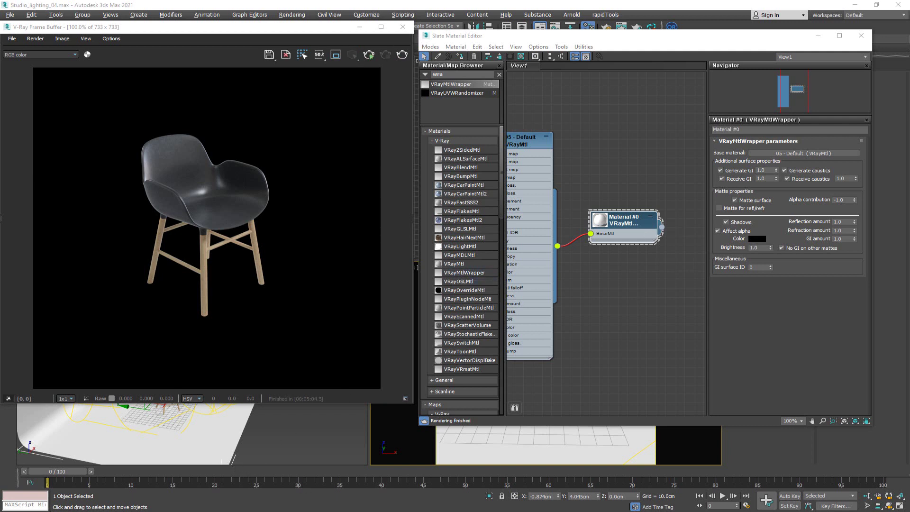
# Step: View Chair_Shadow_03.png in Photos, and open the file in Photoshop as its own document
pyautogui.hotkey('alt', 'Tab')
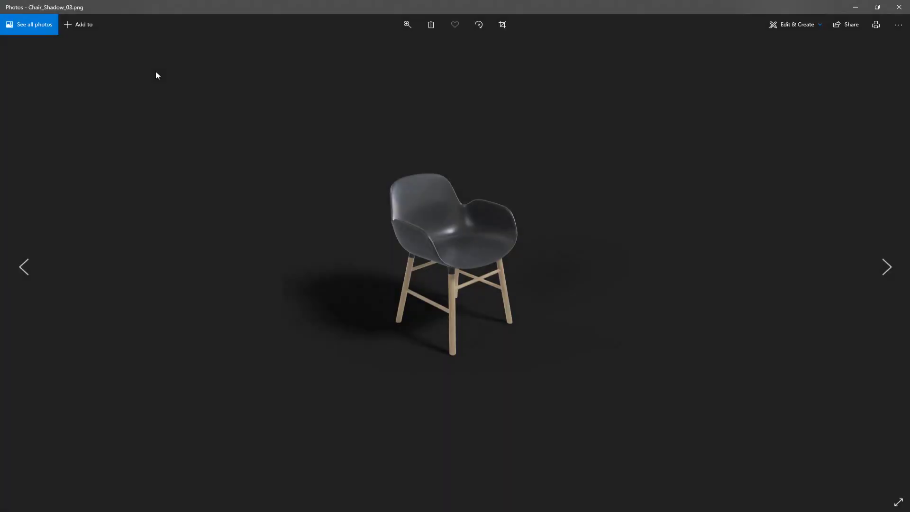
pyautogui.moveTo(392, 8); pyautogui.dragTo(576, 23)
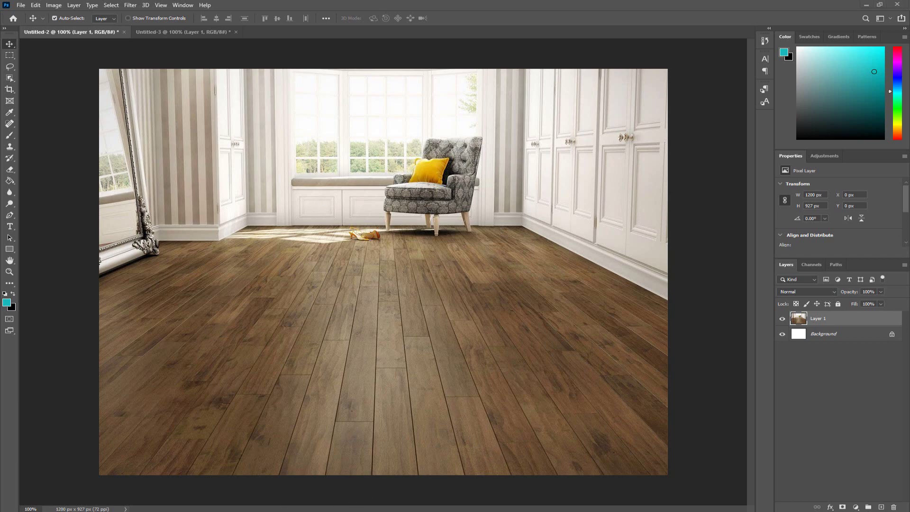
pyautogui.moveTo(290, 1); pyautogui.dragTo(293, 33)
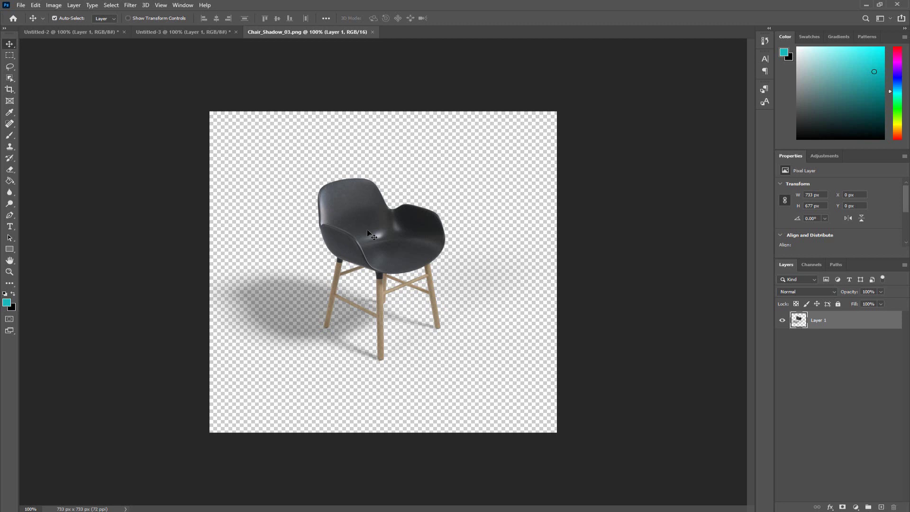
# Step: Copy the chair layer into the Untitled-2 room document and place it on the left part of the wooden floor
pyautogui.moveTo(377, 254); pyautogui.dragTo(266, 288)
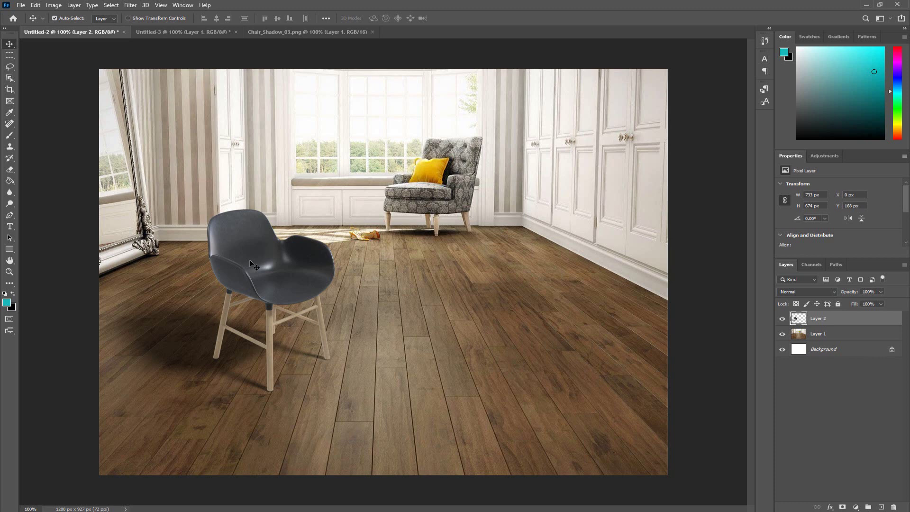
pyautogui.press('ctrl')
# Step: Copy the chair layer from Chair_Shadow_03.png into the Untitled-3 document and place it on the grey carpet
pyautogui.click(199, 35)
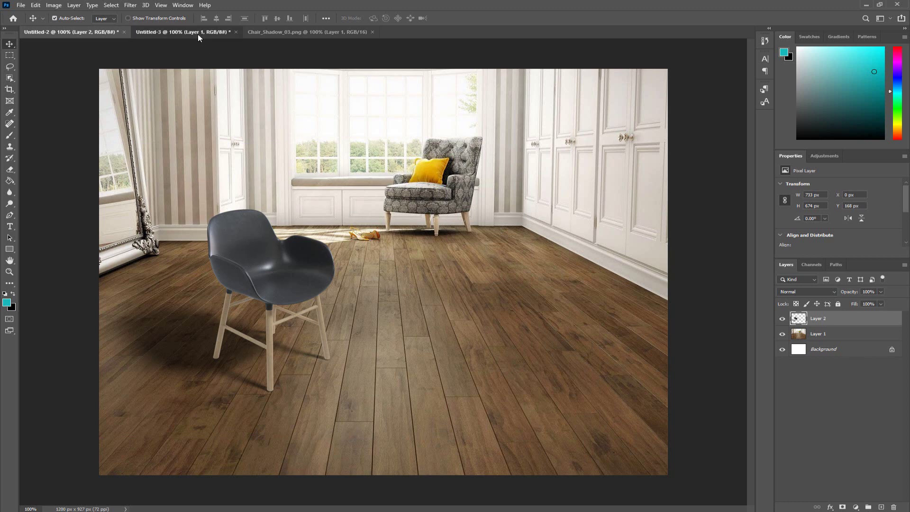
pyautogui.click(280, 33)
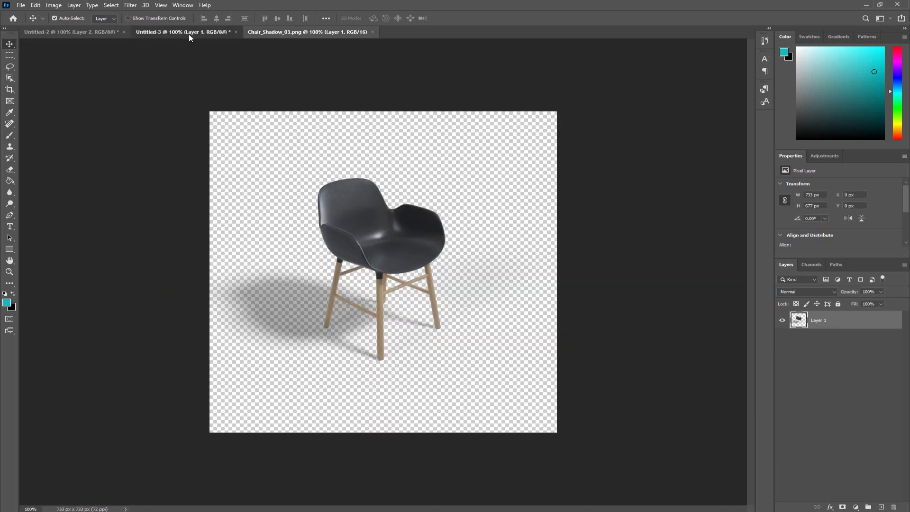
pyautogui.click(189, 34)
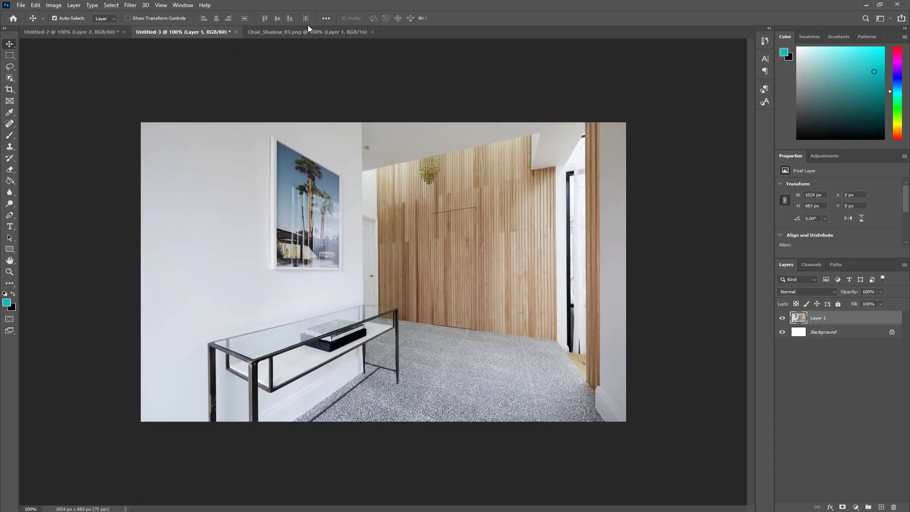
pyautogui.click(308, 29)
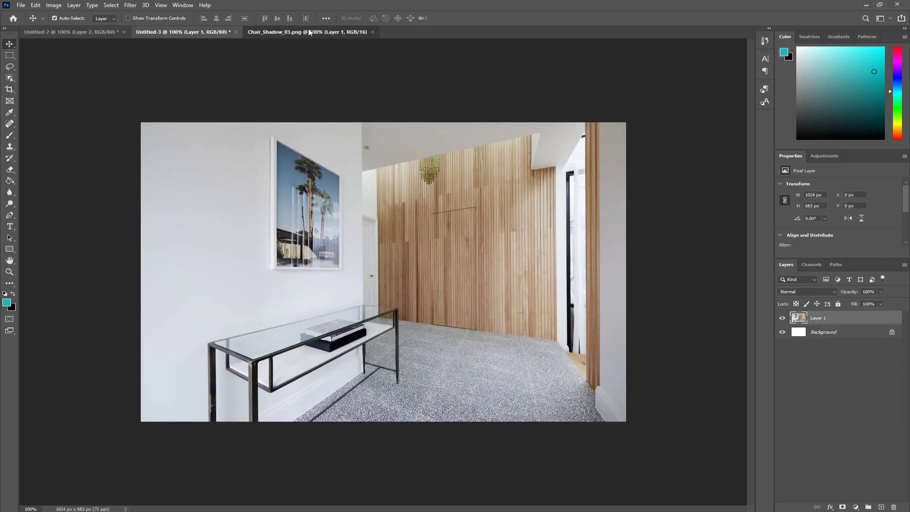
pyautogui.moveTo(367, 234); pyautogui.dragTo(479, 318)
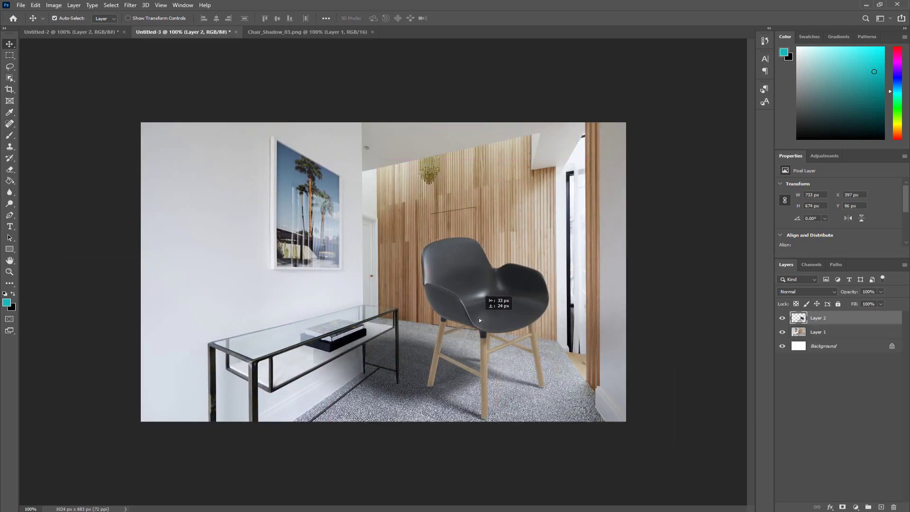
# Step: Scale the chair layer in Untitled-3 to about 62% and position it on the carpet in front of the wood-slat wall
pyautogui.hotkey('ctrl', 't')
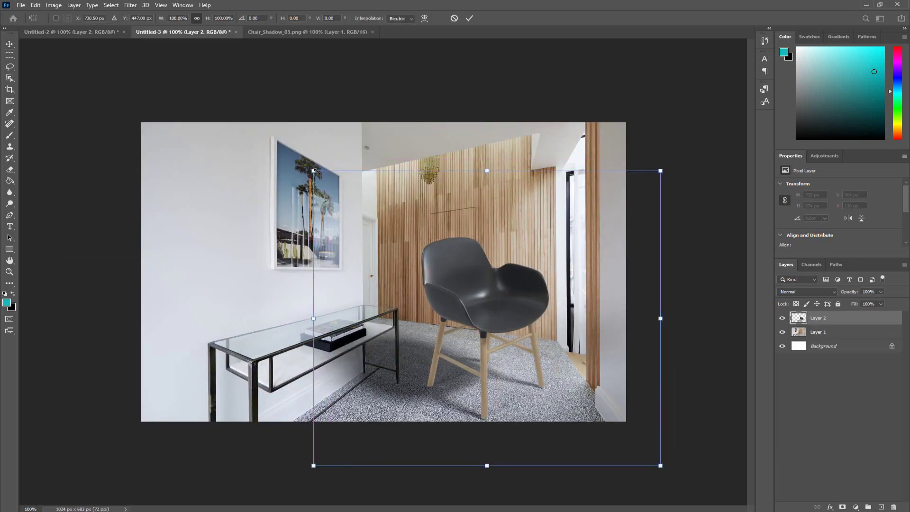
pyautogui.moveTo(311, 171); pyautogui.dragTo(420, 257)
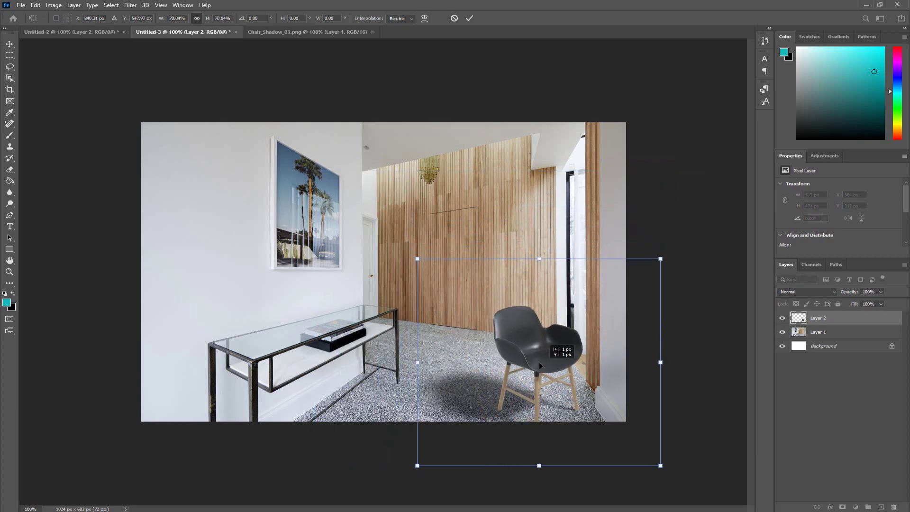
pyautogui.moveTo(539, 362); pyautogui.dragTo(508, 325)
pyautogui.moveTo(382, 214); pyautogui.dragTo(410, 238)
pyautogui.moveTo(515, 337); pyautogui.dragTo(487, 329)
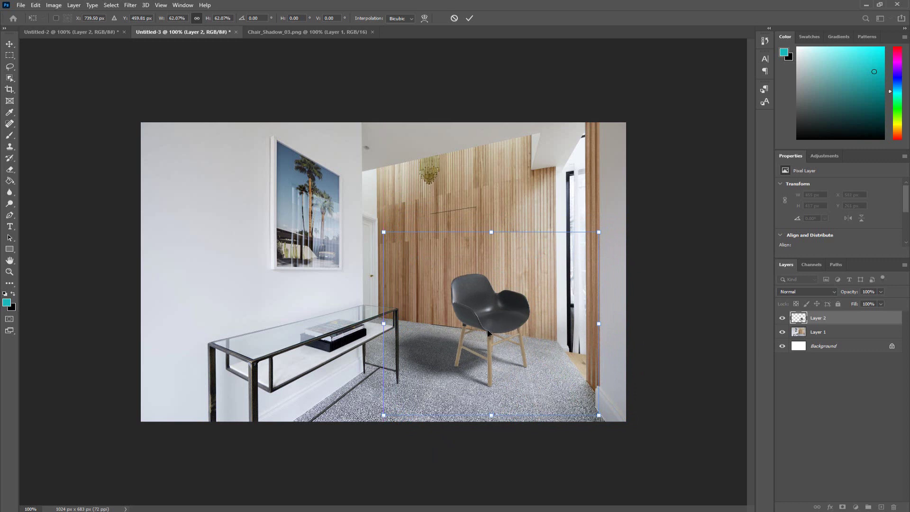
pyautogui.press('Return')
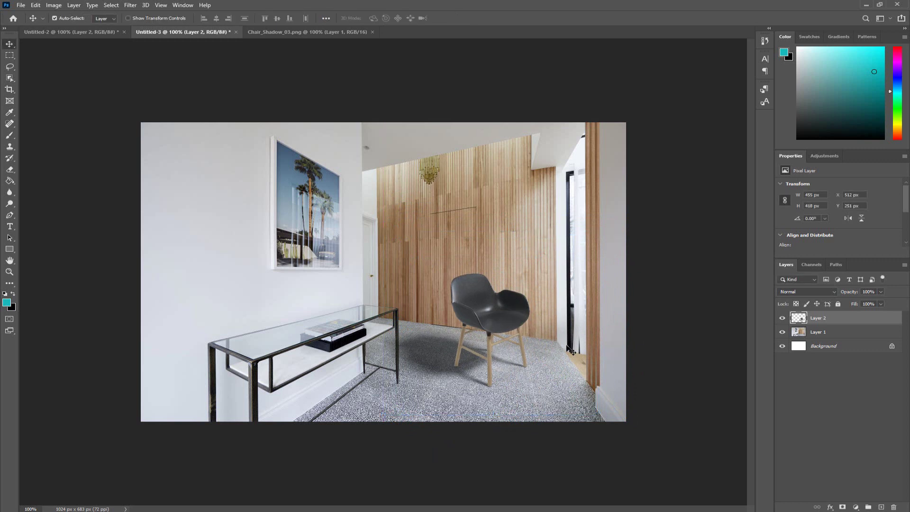